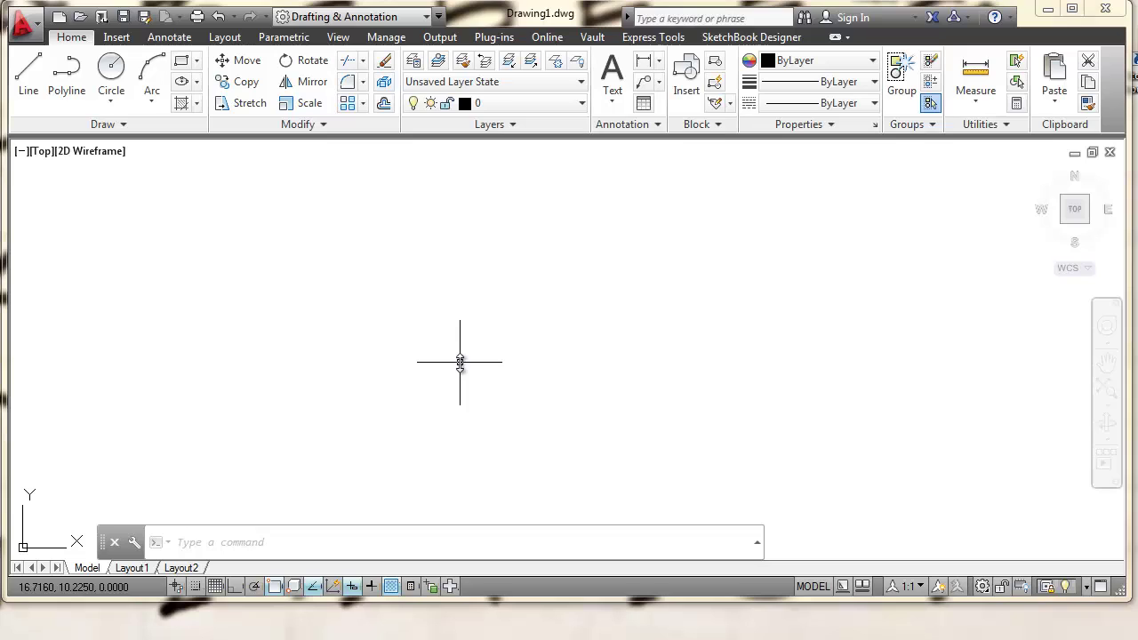
Turn on the classic menu bar by setting MENUBAR to 1.
type("m")
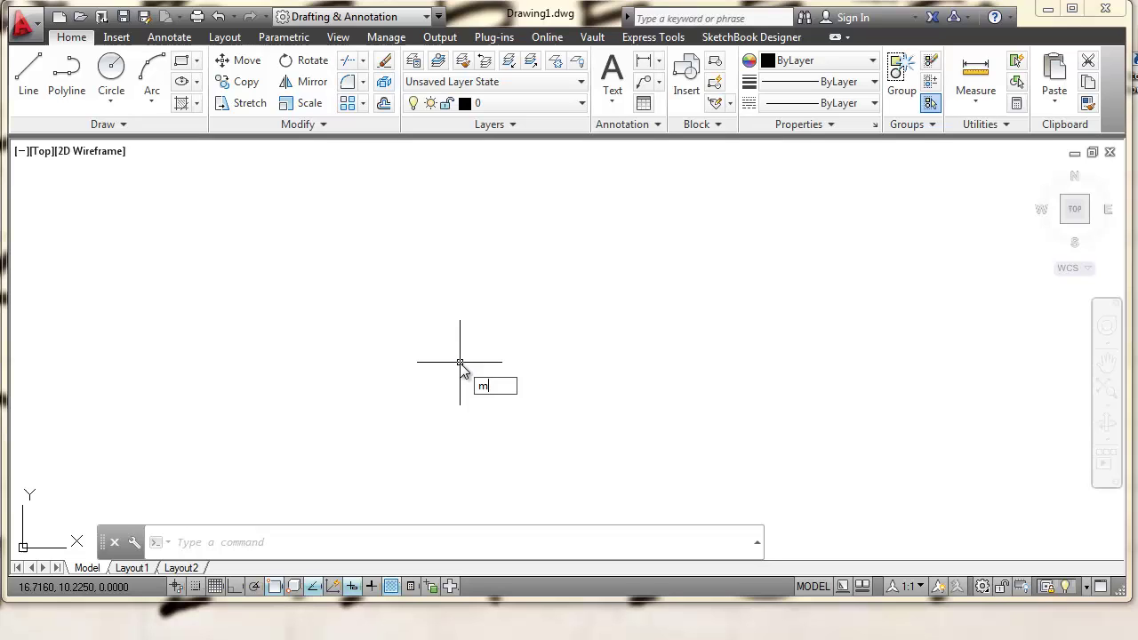
type("enu")
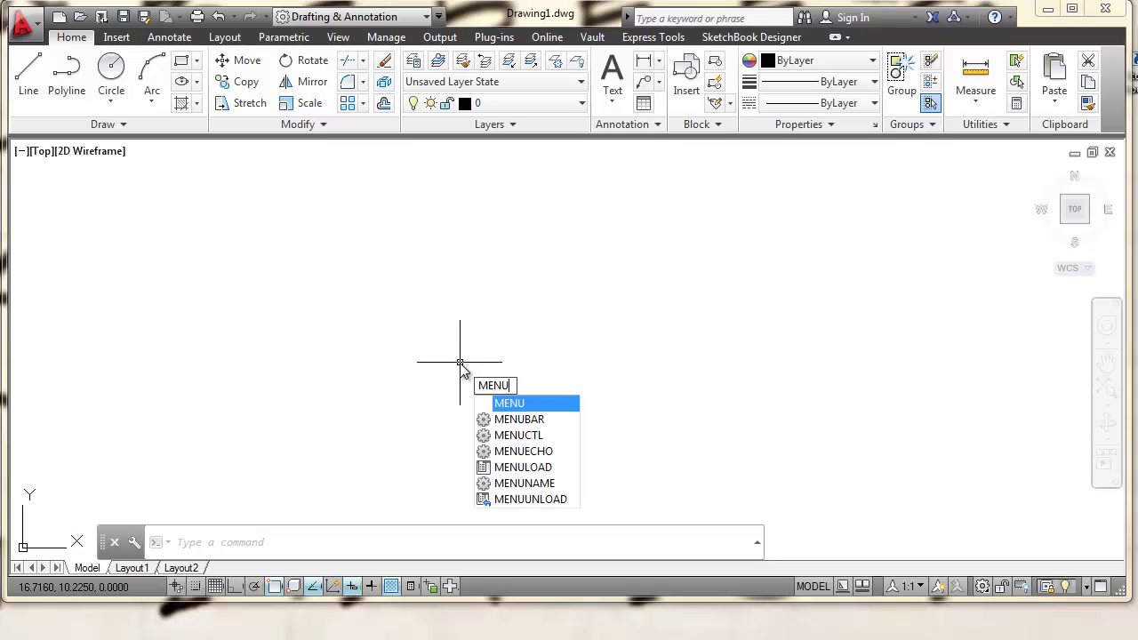
type("ba")
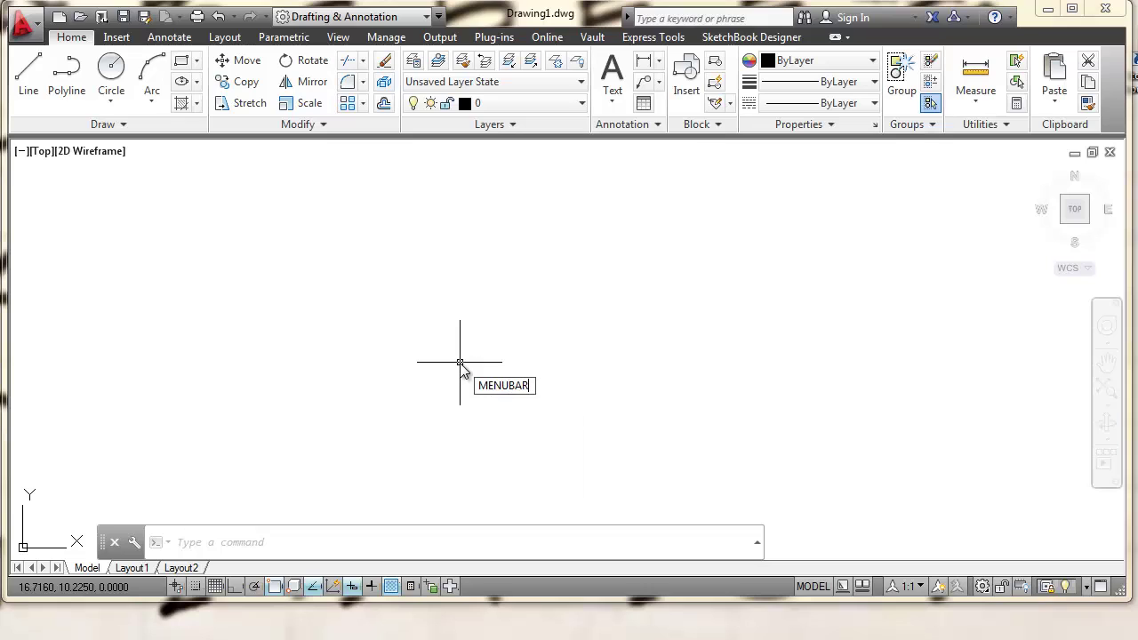
key("Return")
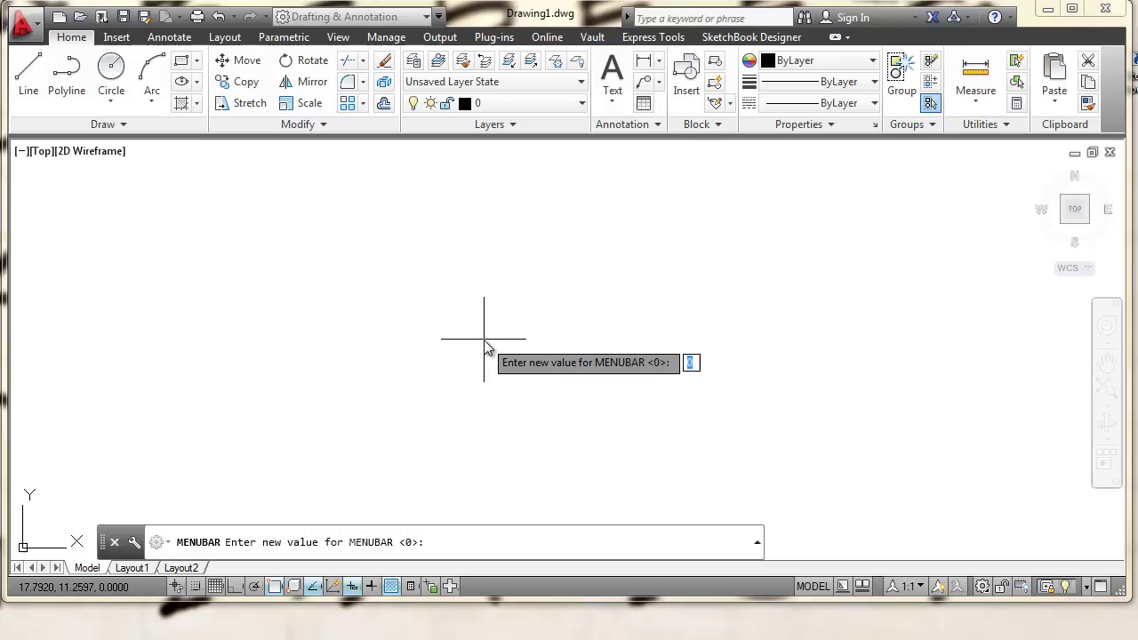
key("Return")
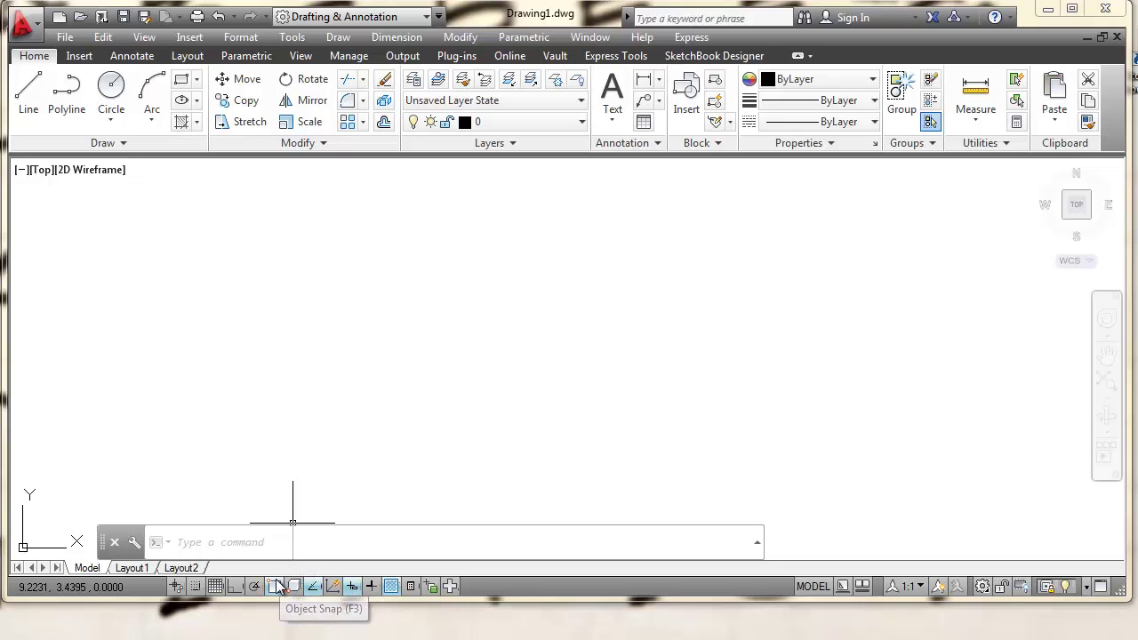
Turn off Use Icons so status bar toggles show text labels, and enlarge the window to reveal them.
right_click(216, 592)
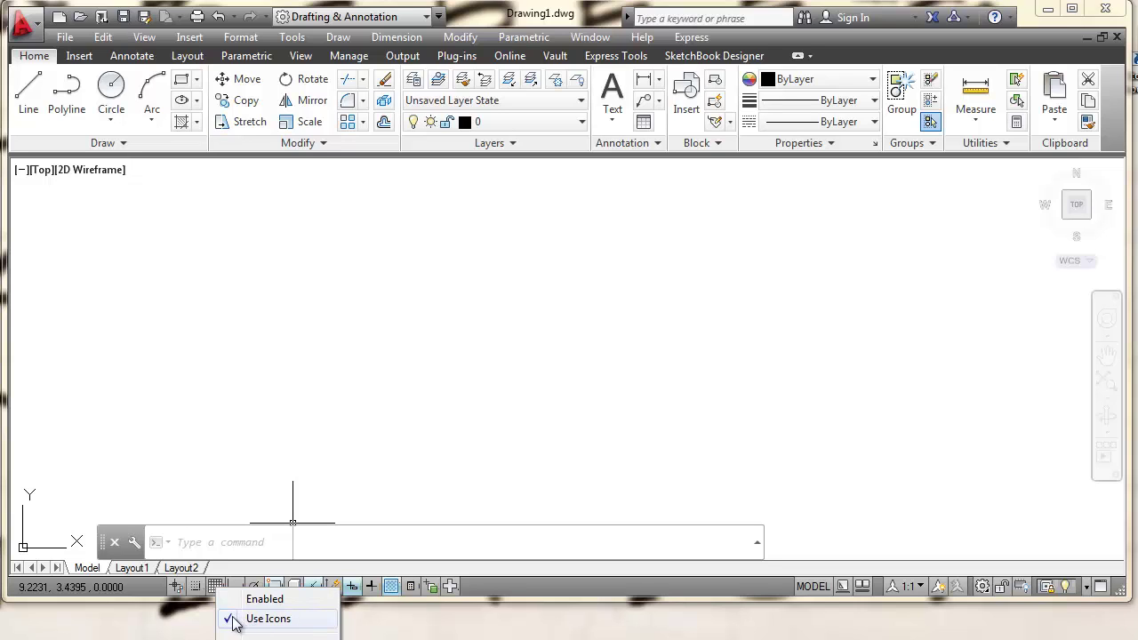
left_click(226, 620)
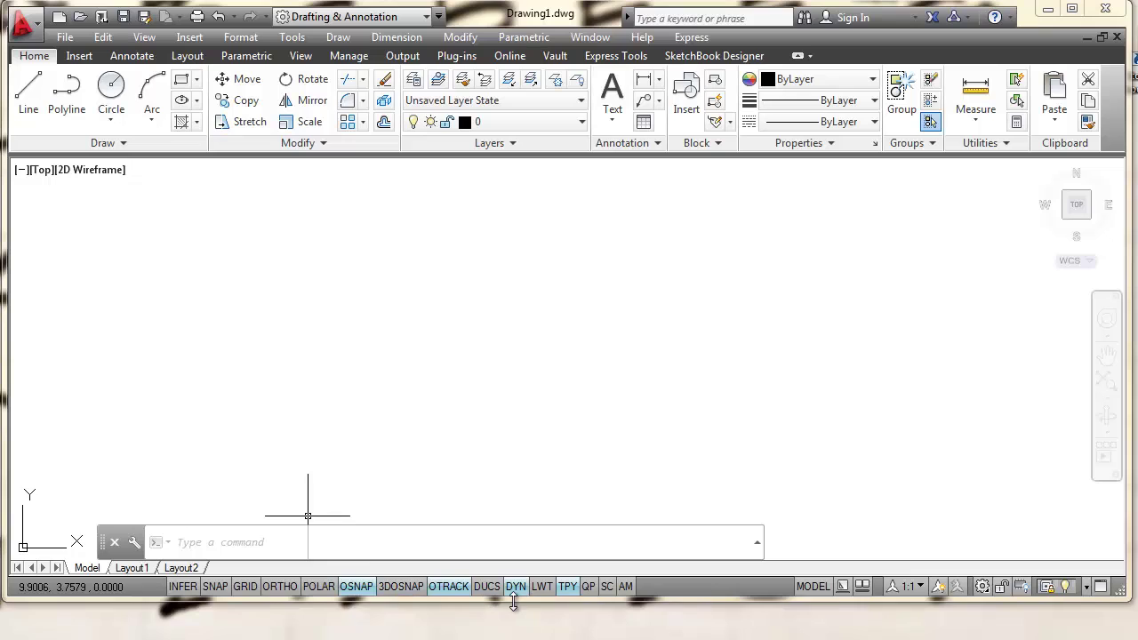
left_click_drag(509, 605, 509, 636)
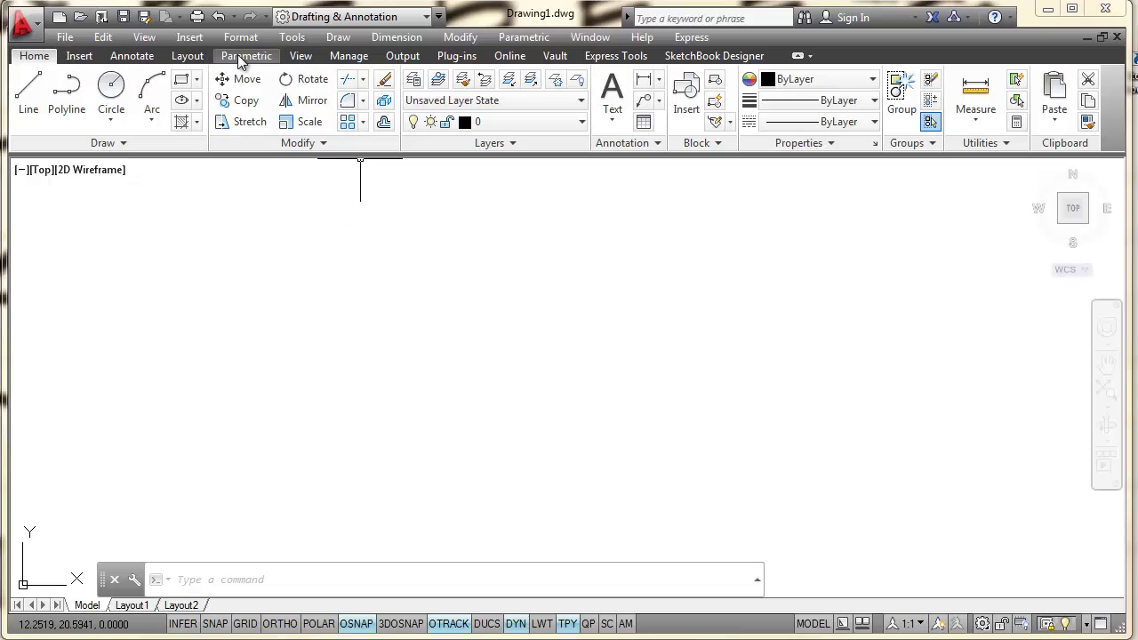
Show the AutoCAD Draw toolbar from the View tab's Toolbars list.
left_click(300, 57)
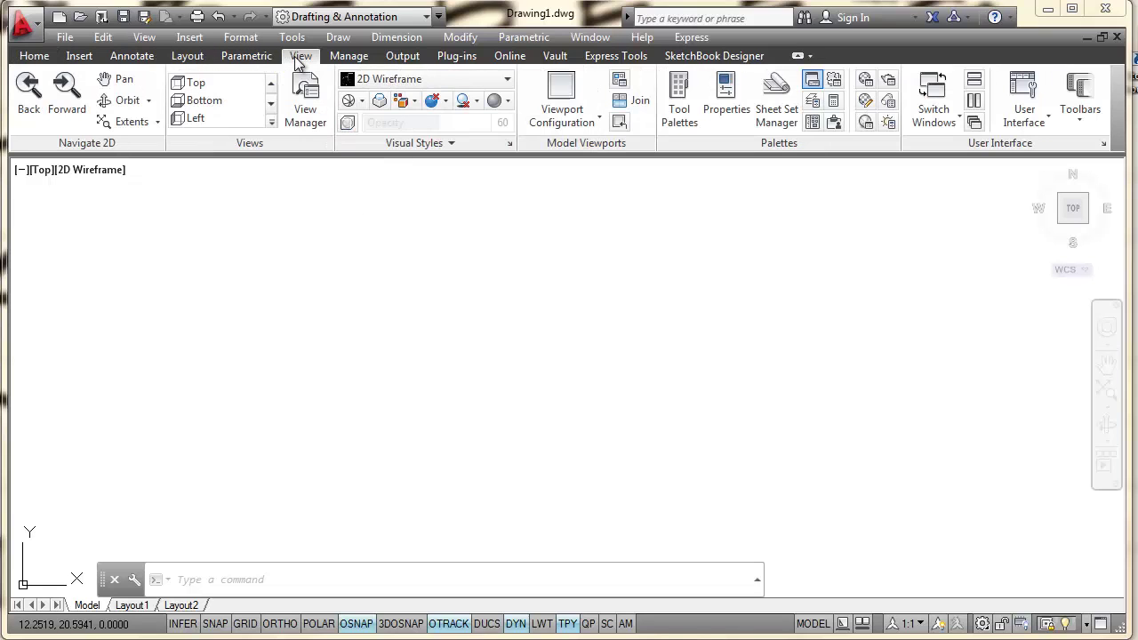
left_click(1079, 120)
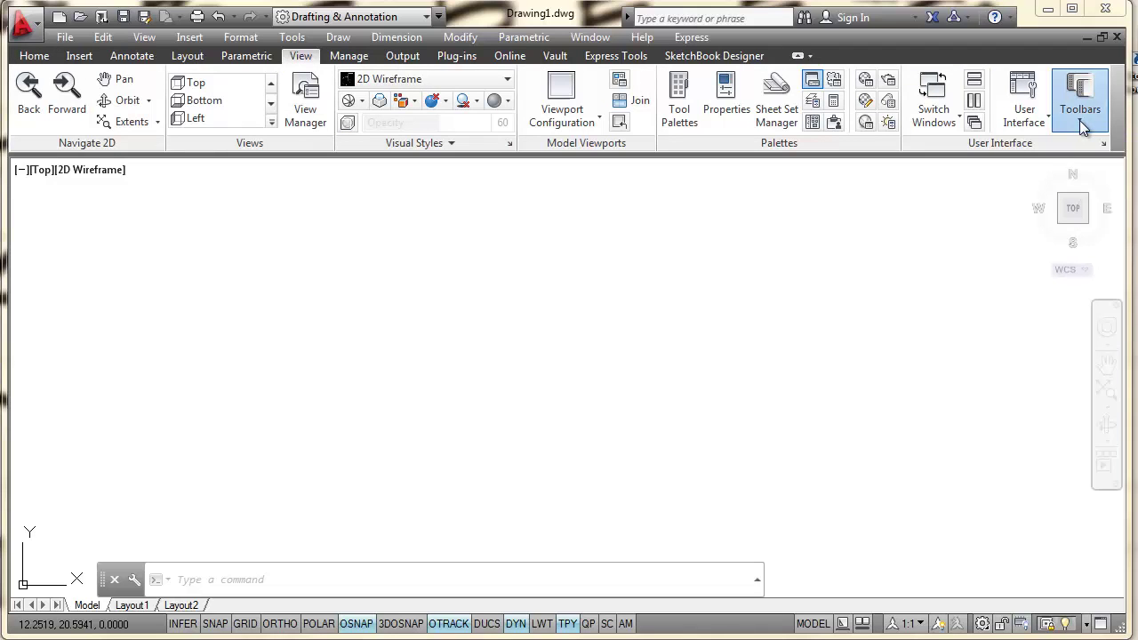
mouse_move(1089, 171)
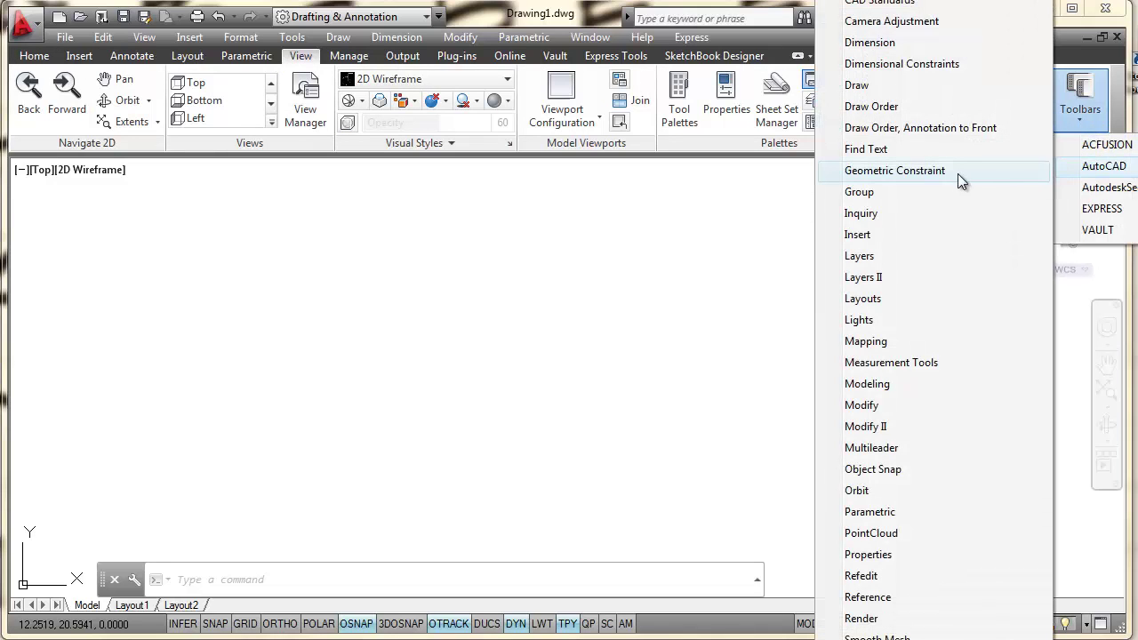
left_click(856, 88)
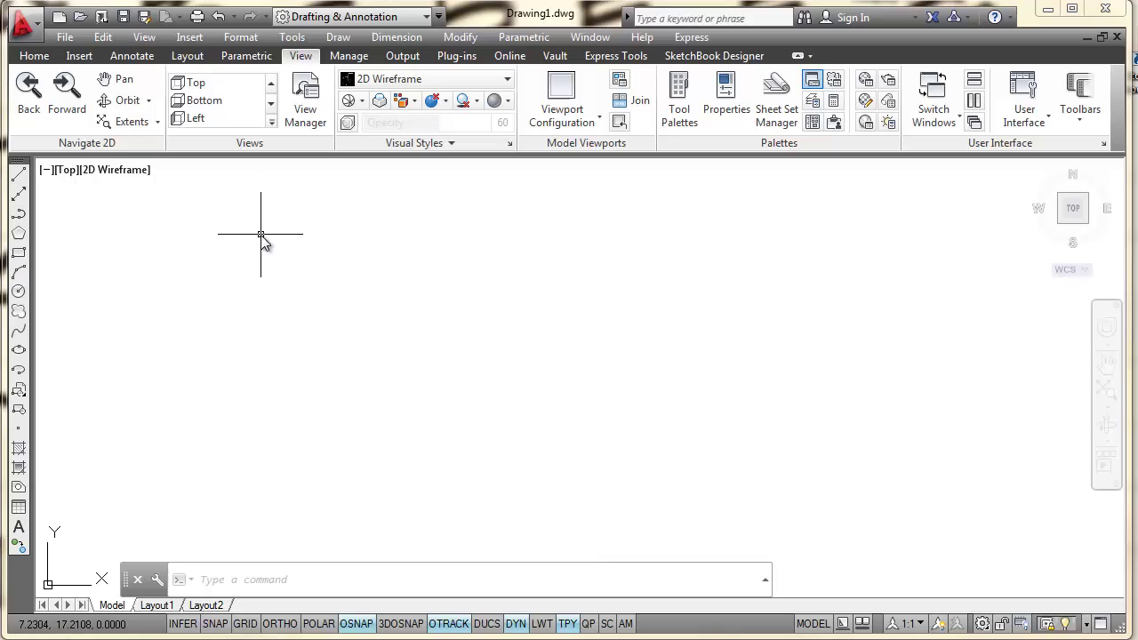
Turn on the Modify toolbar and arrange Draw and Modify as docked columns on the left.
right_click(21, 221)
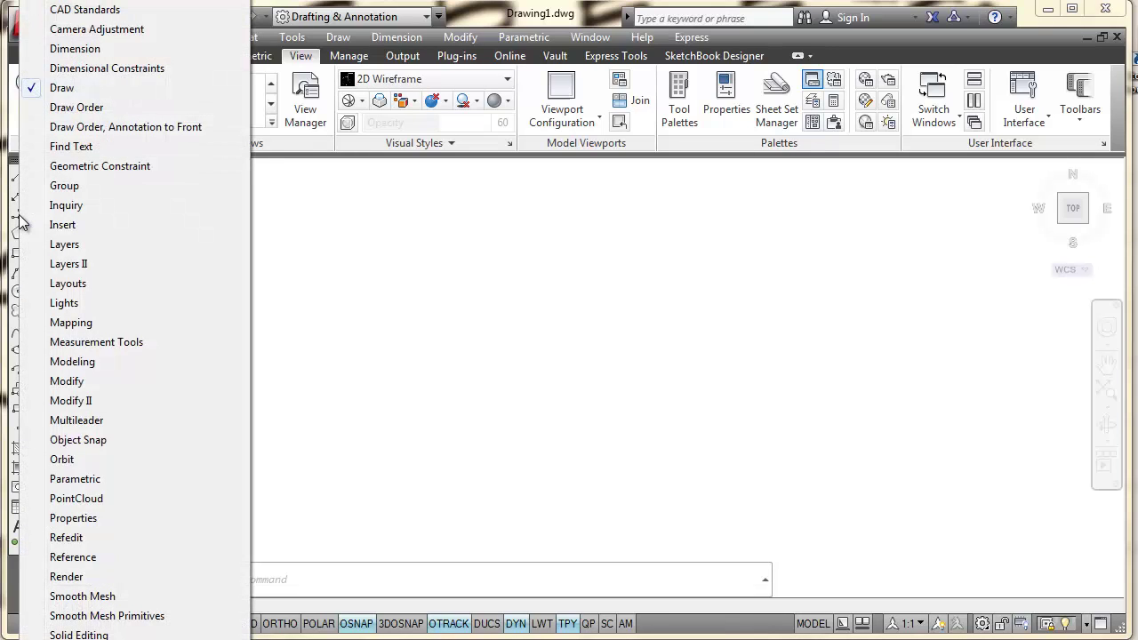
left_click(67, 382)
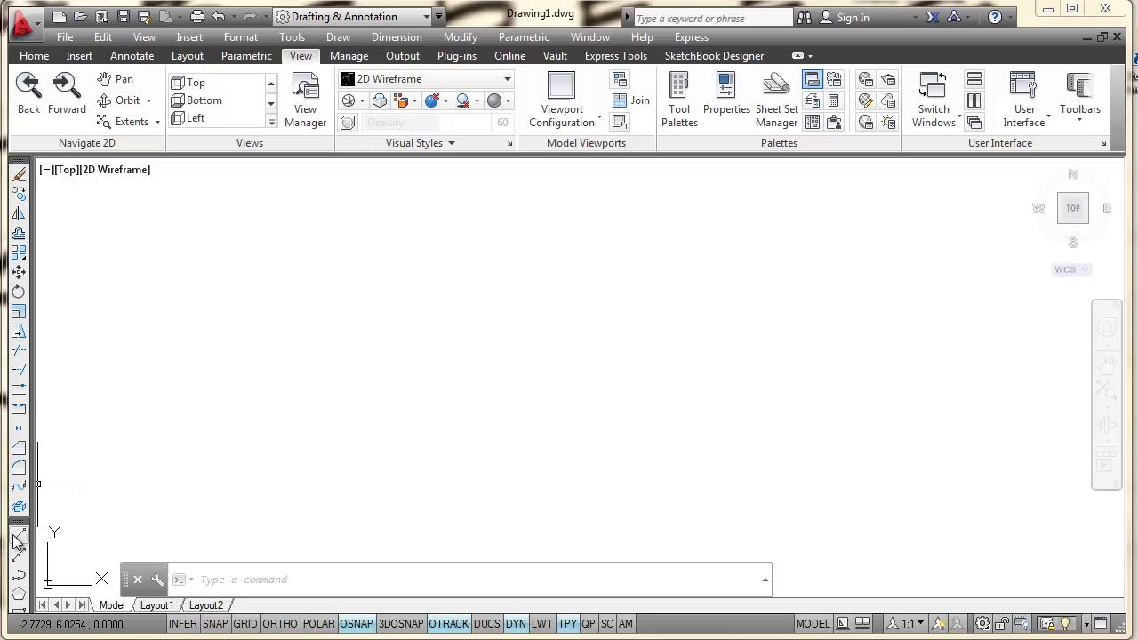
left_click_drag(16, 528, 114, 486)
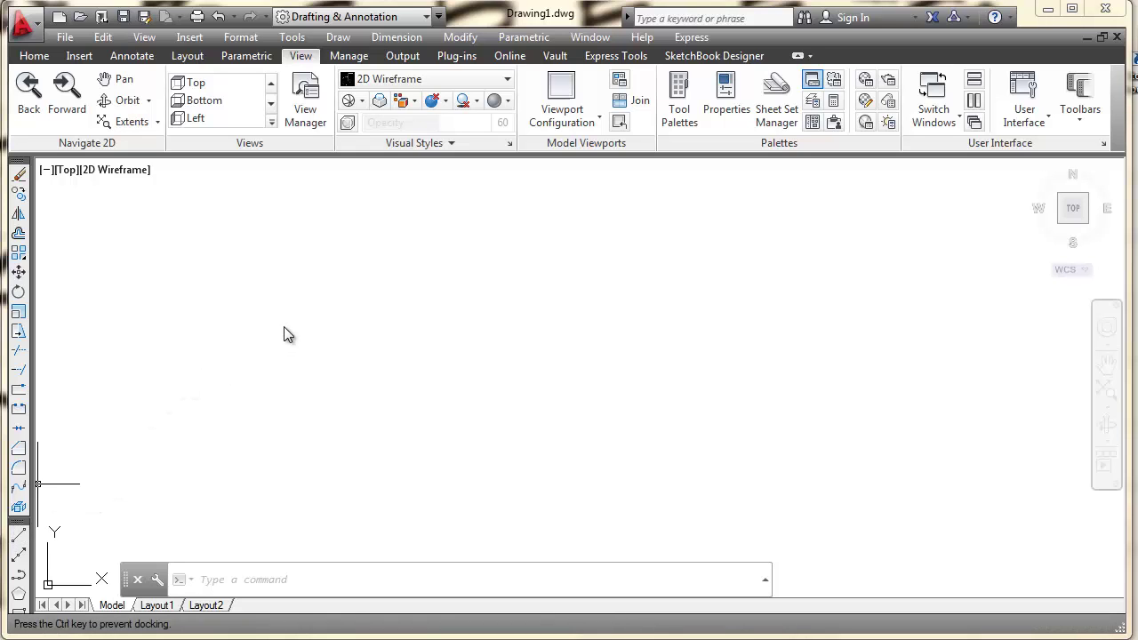
left_click_drag(223, 282, 222, 282)
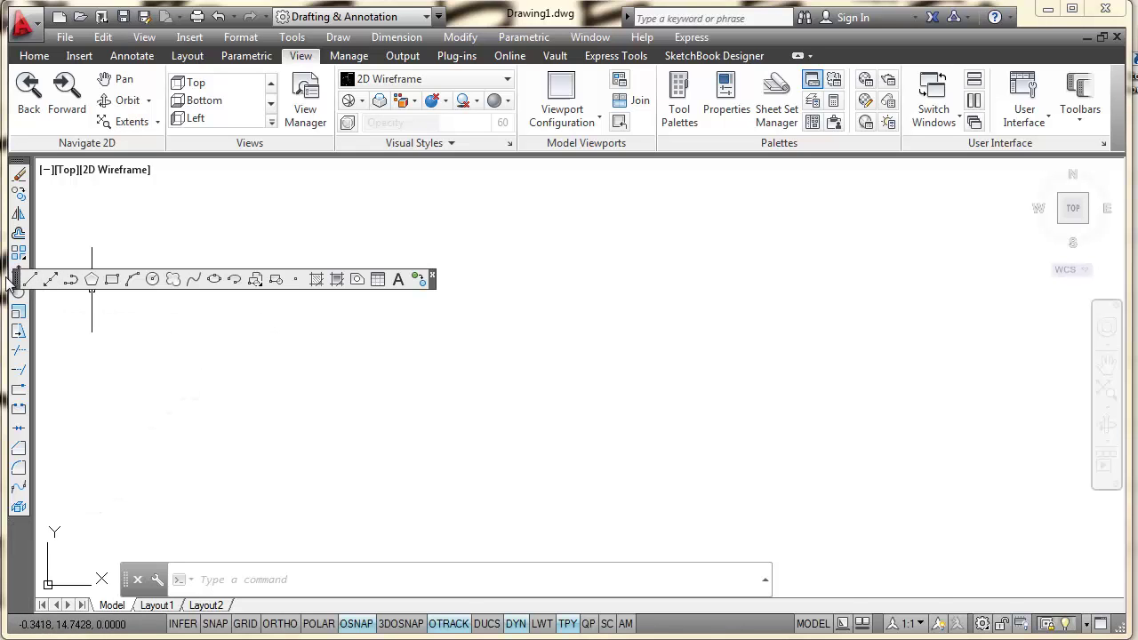
left_click_drag(17, 280, 17, 282)
left_click_drag(147, 240, 158, 229)
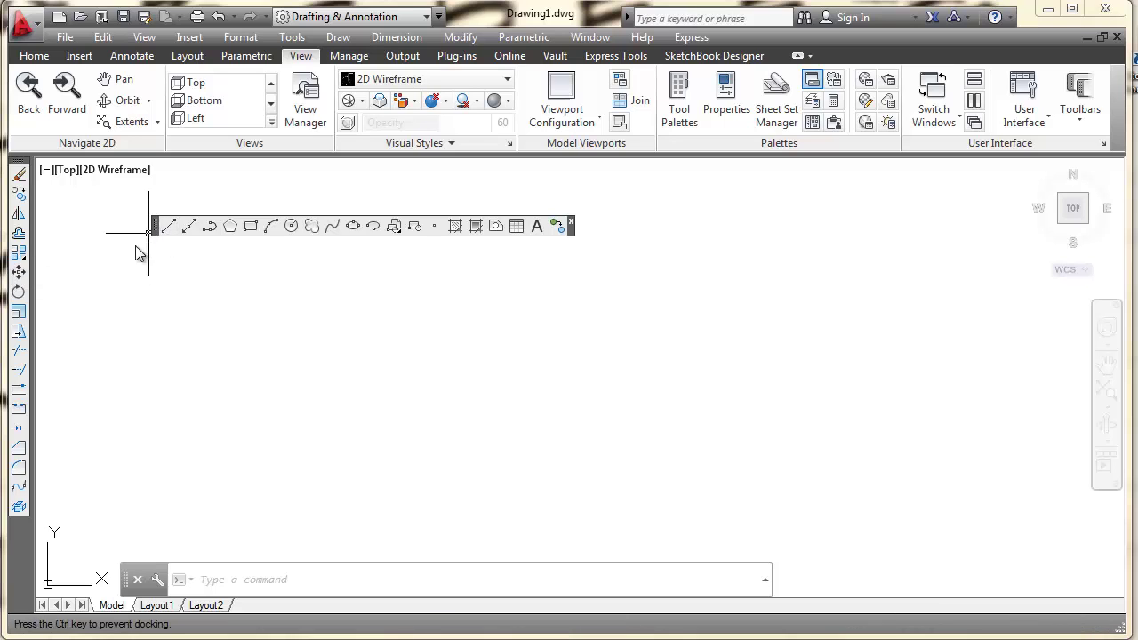
mouse_move(45, 304)
left_mouse_down()
mouse_move(38, 277)
mouse_move(44, 365)
mouse_move(54, 363)
left_mouse_up()
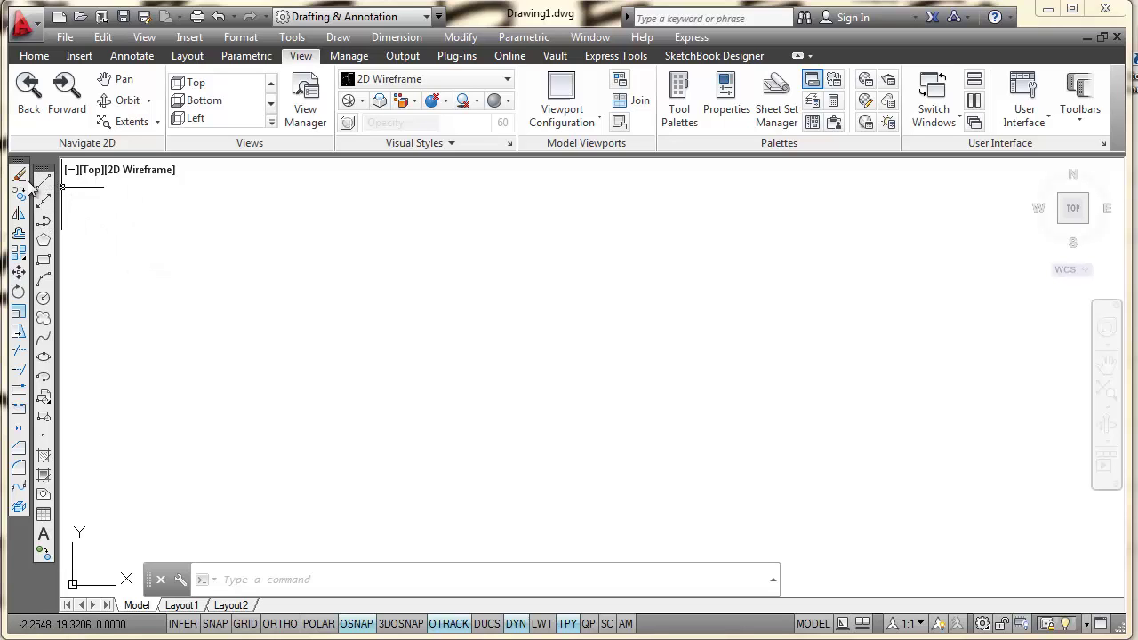
mouse_move(23, 165)
left_mouse_down()
mouse_move(57, 171)
mouse_move(18, 182)
left_mouse_up()
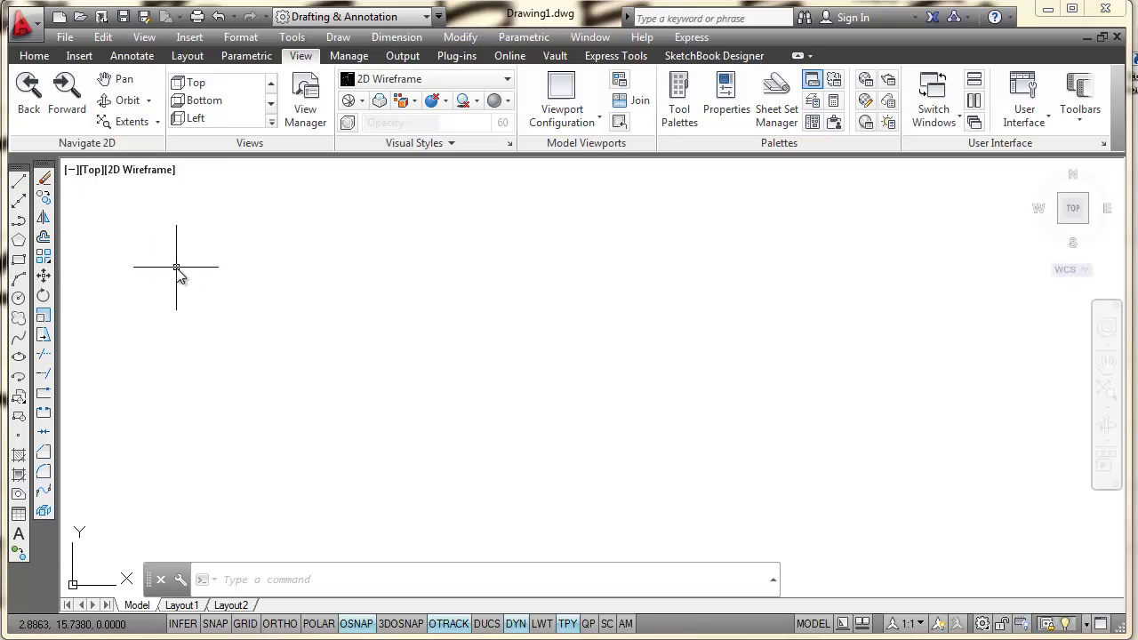
Show the Object Snap toolbar and redock the Draw toolbar at the left edge.
right_click(48, 262)
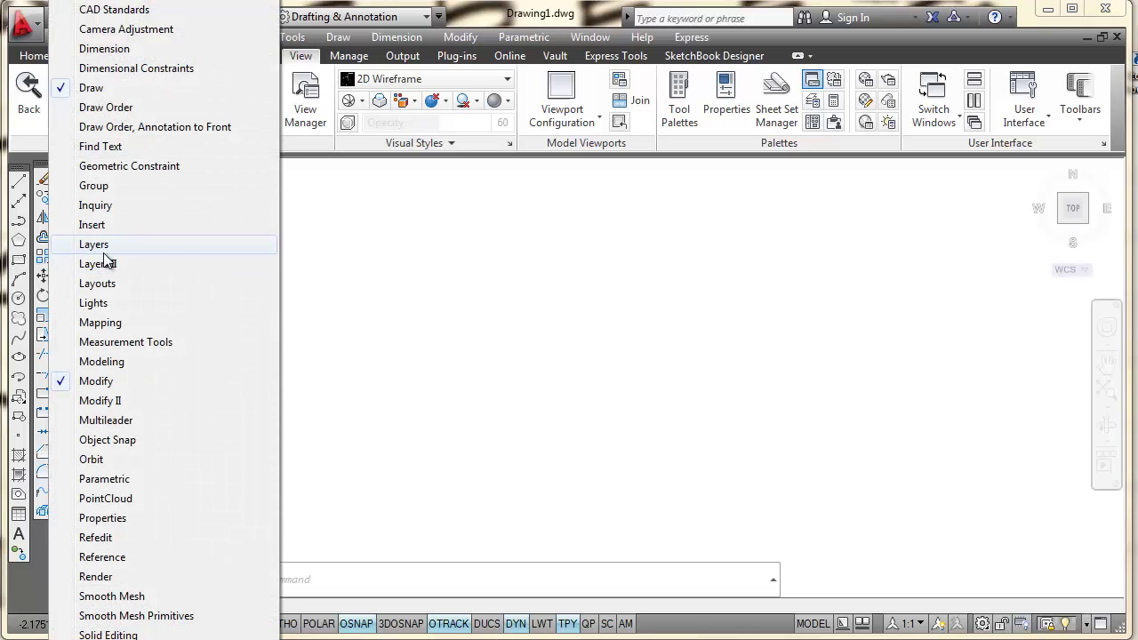
left_click(122, 444)
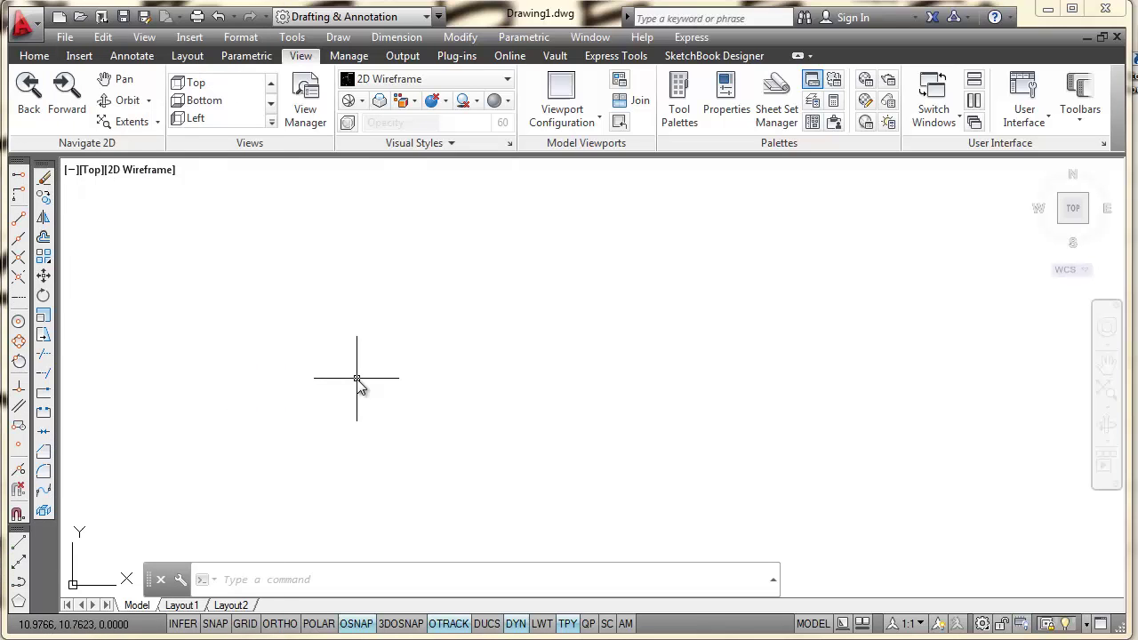
left_click_drag(20, 540, 222, 322)
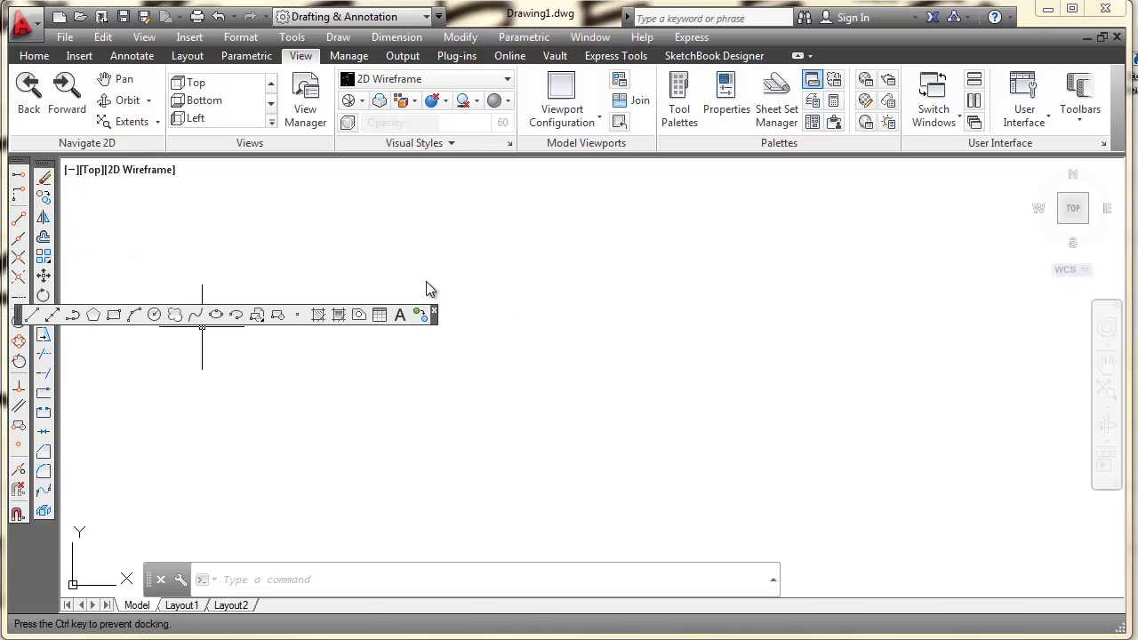
double_click(388, 305)
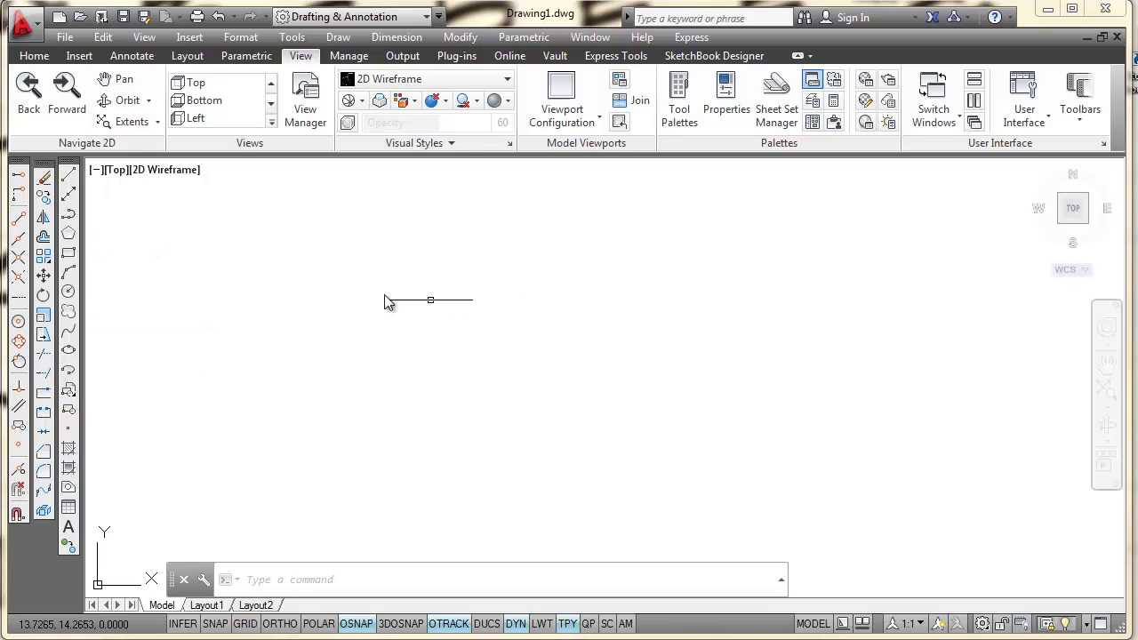
Add the Dimension toolbar and dock Modify and Object Snap as separate left columns.
right_click(75, 276)
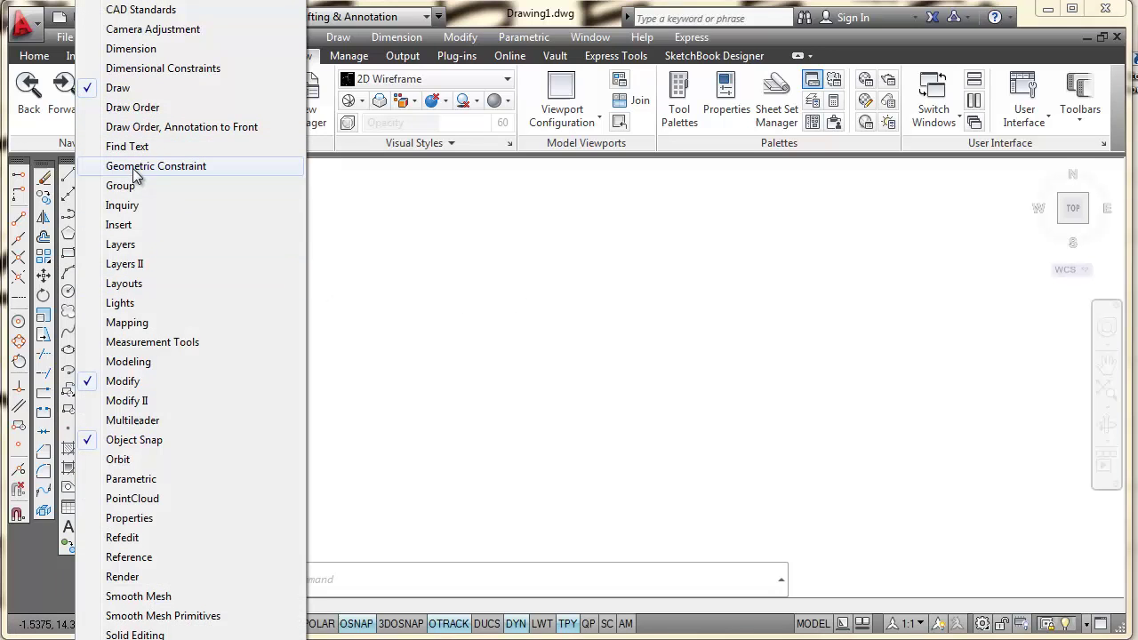
left_click(138, 49)
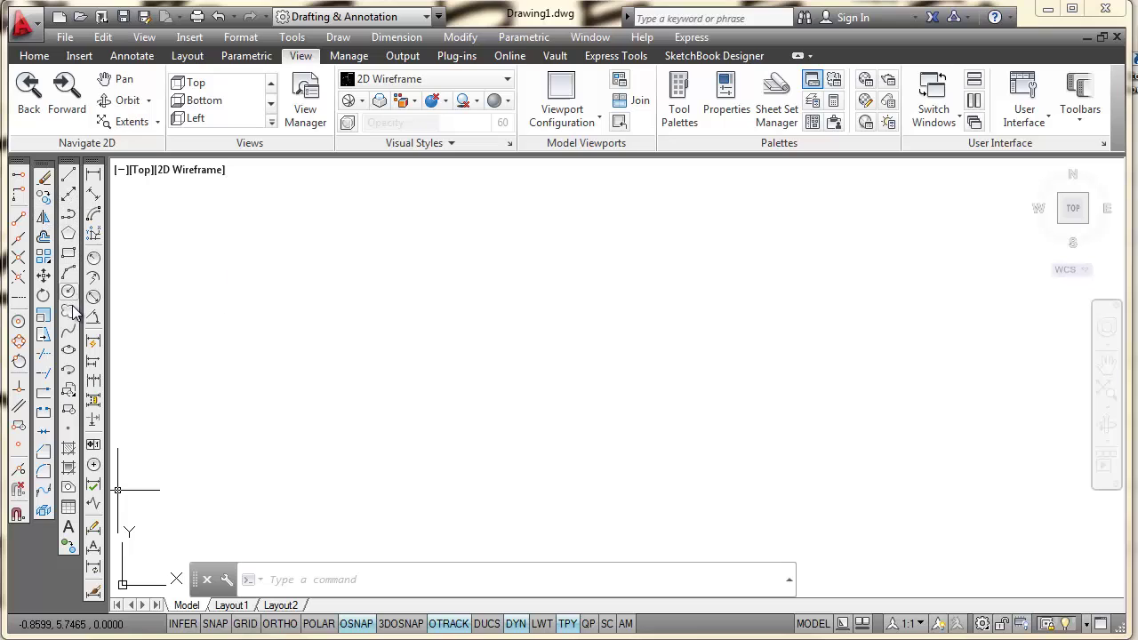
left_click_drag(18, 164, 227, 222)
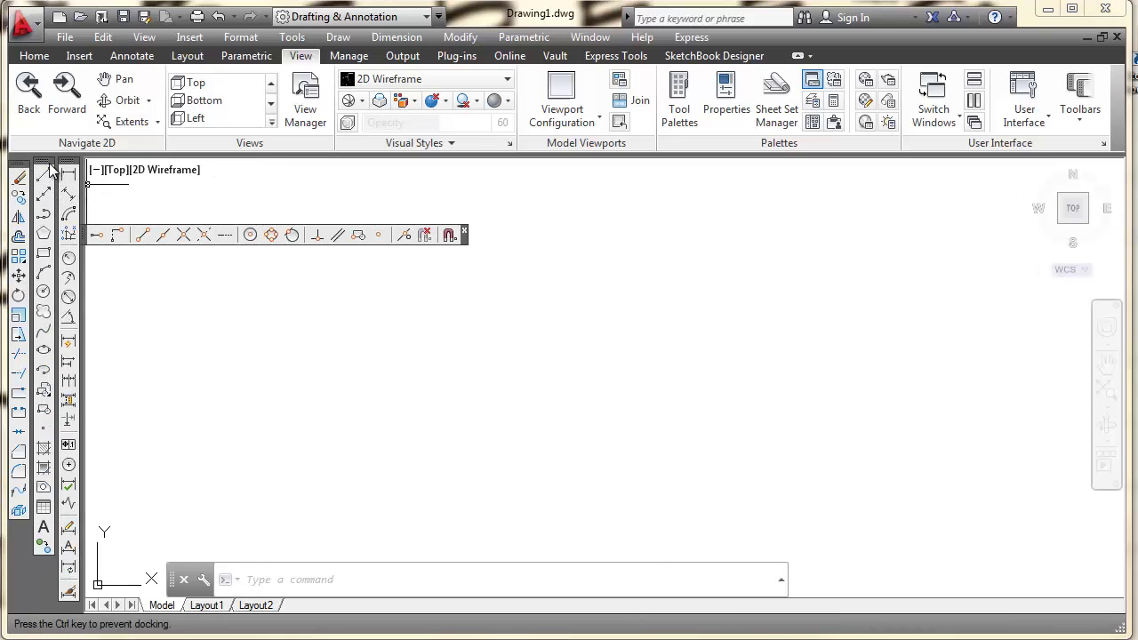
left_click_drag(19, 166, 54, 201)
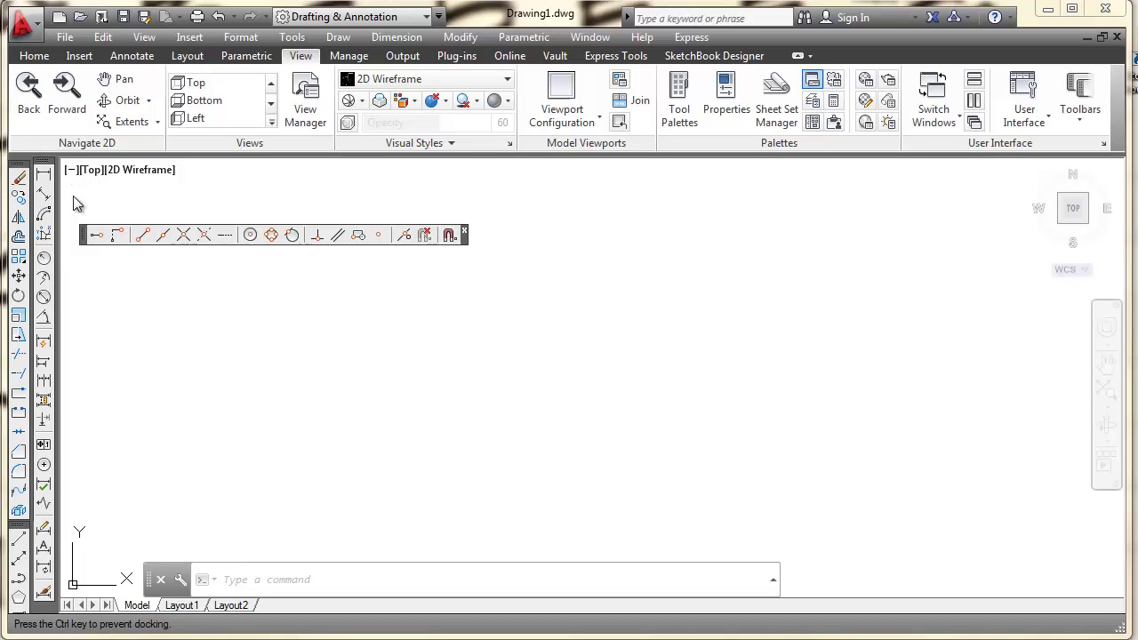
mouse_move(77, 203)
left_mouse_down()
mouse_move(26, 178)
mouse_move(27, 167)
left_mouse_up()
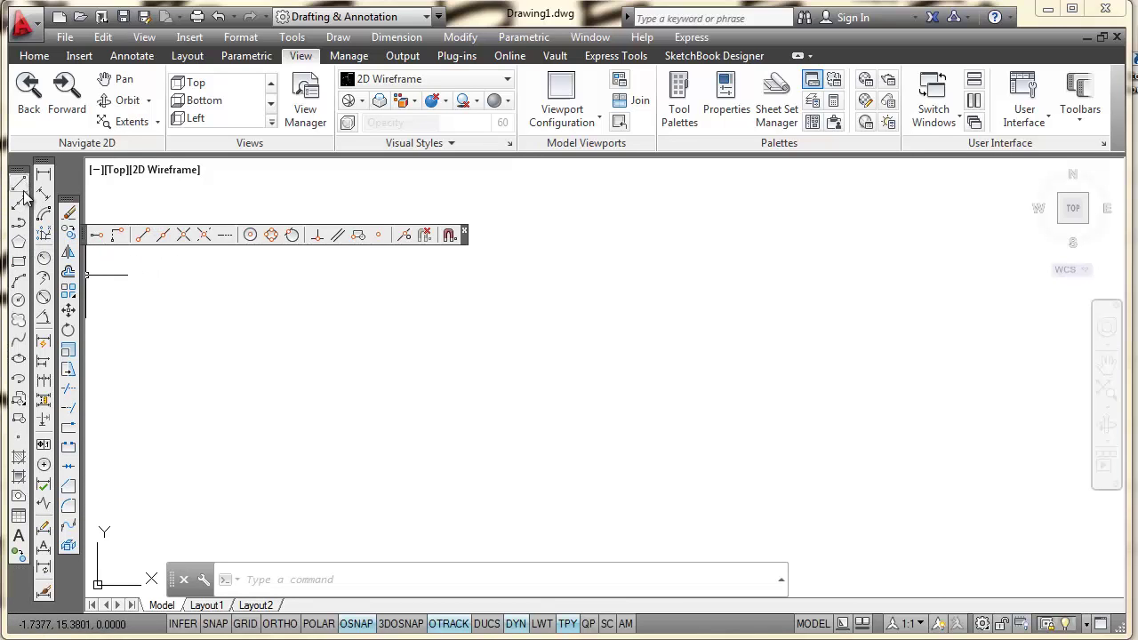
left_click_drag(94, 222, 45, 198)
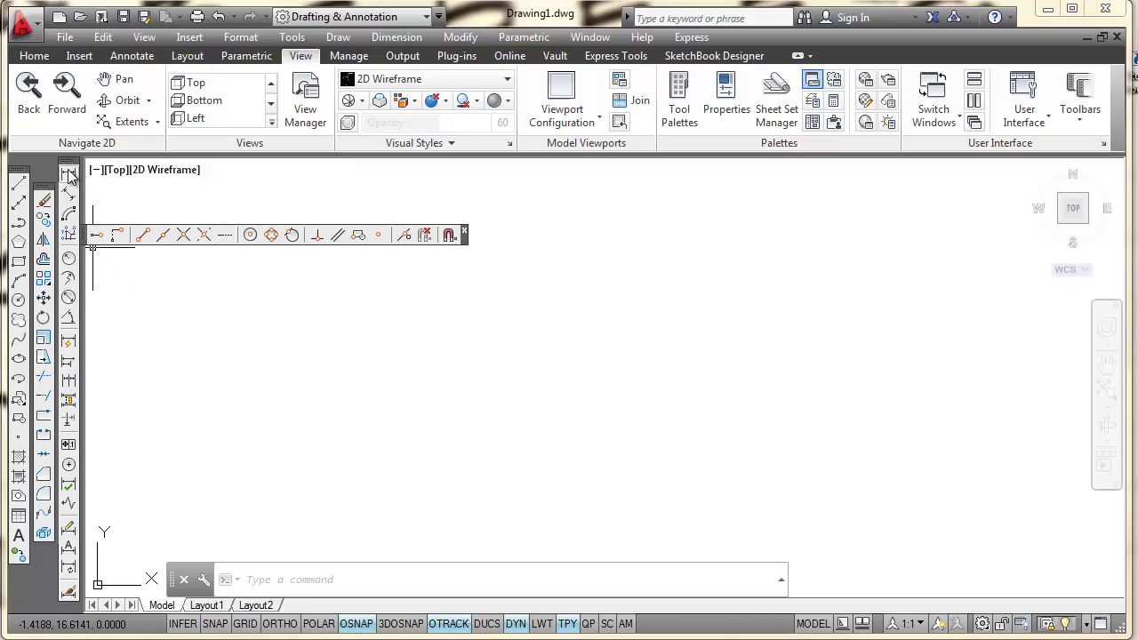
mouse_move(77, 274)
left_mouse_down()
mouse_move(92, 282)
mouse_move(88, 295)
left_mouse_up()
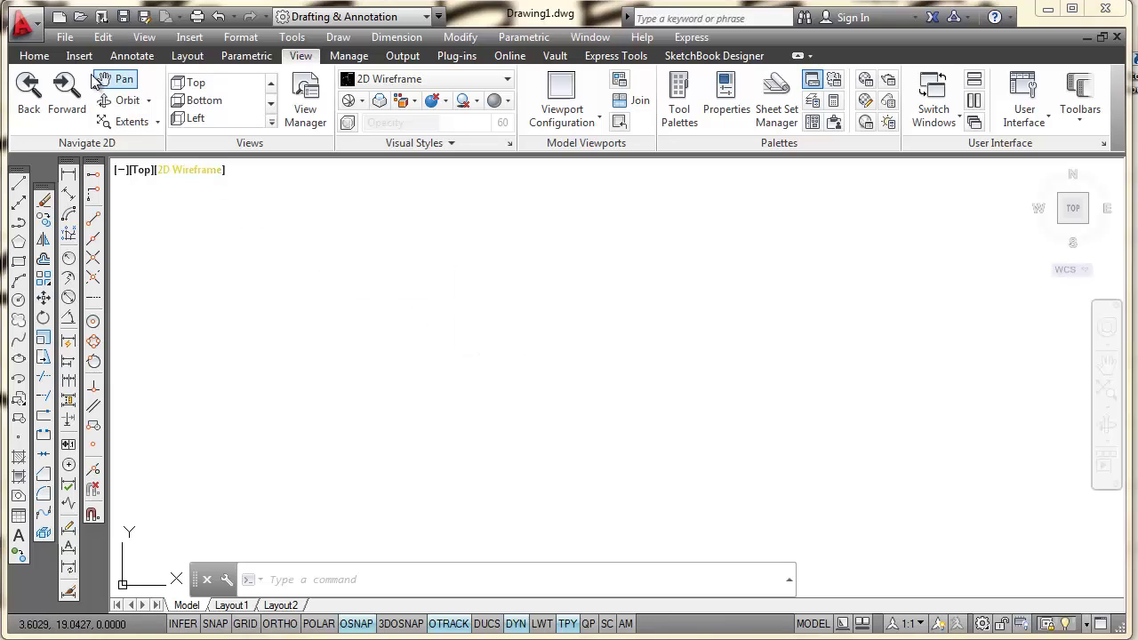
Return to the Home ribbon tab and open the Format menu.
left_click(36, 57)
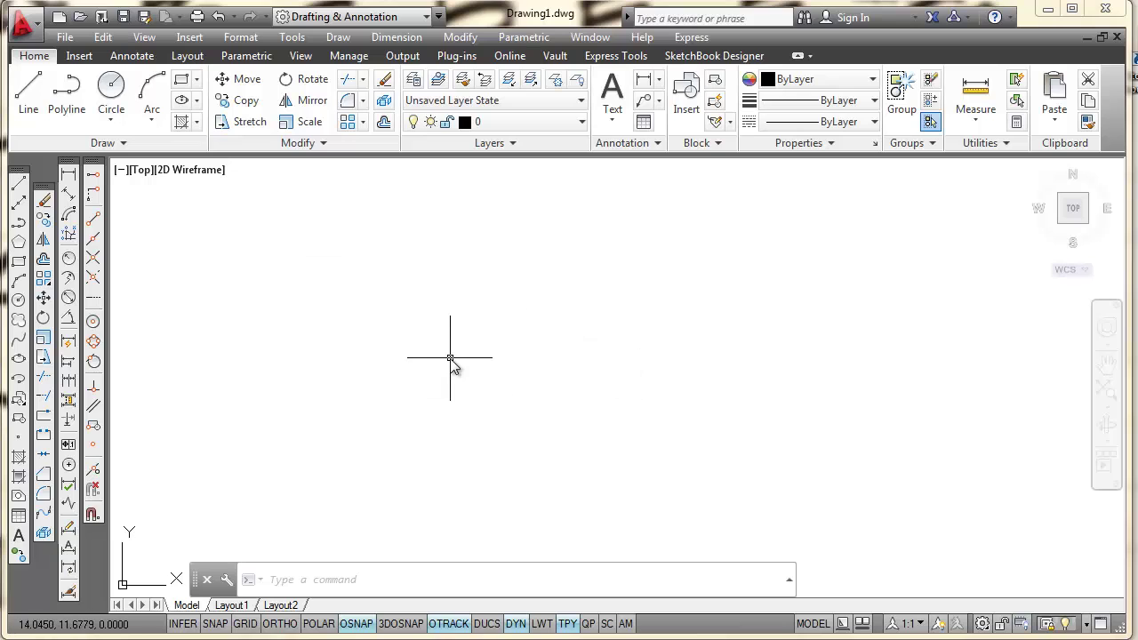
left_click(242, 39)
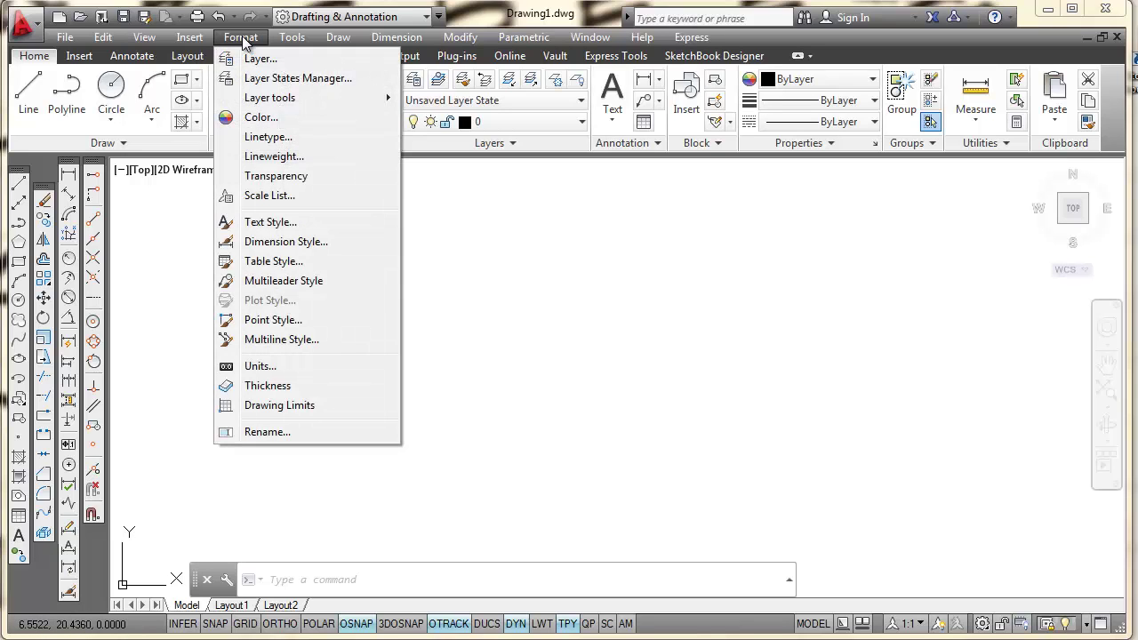
In Drawing Units, keep Decimal length type and set precision to 0.000.
left_click(261, 366)
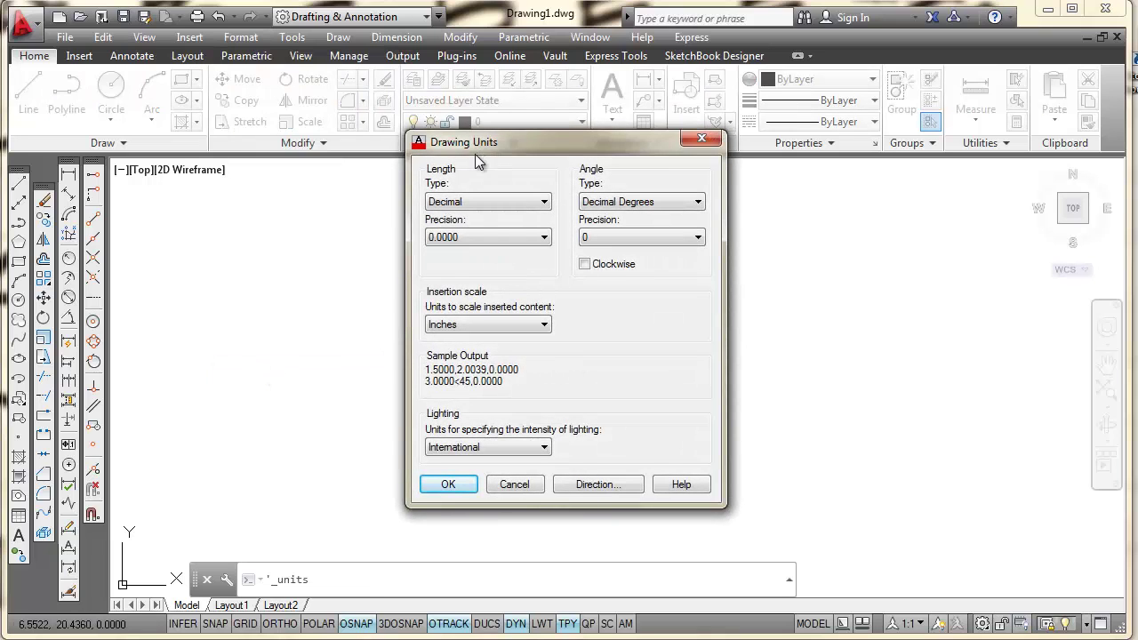
mouse_move(531, 142)
left_mouse_down()
mouse_move(382, 196)
mouse_move(396, 186)
left_mouse_up()
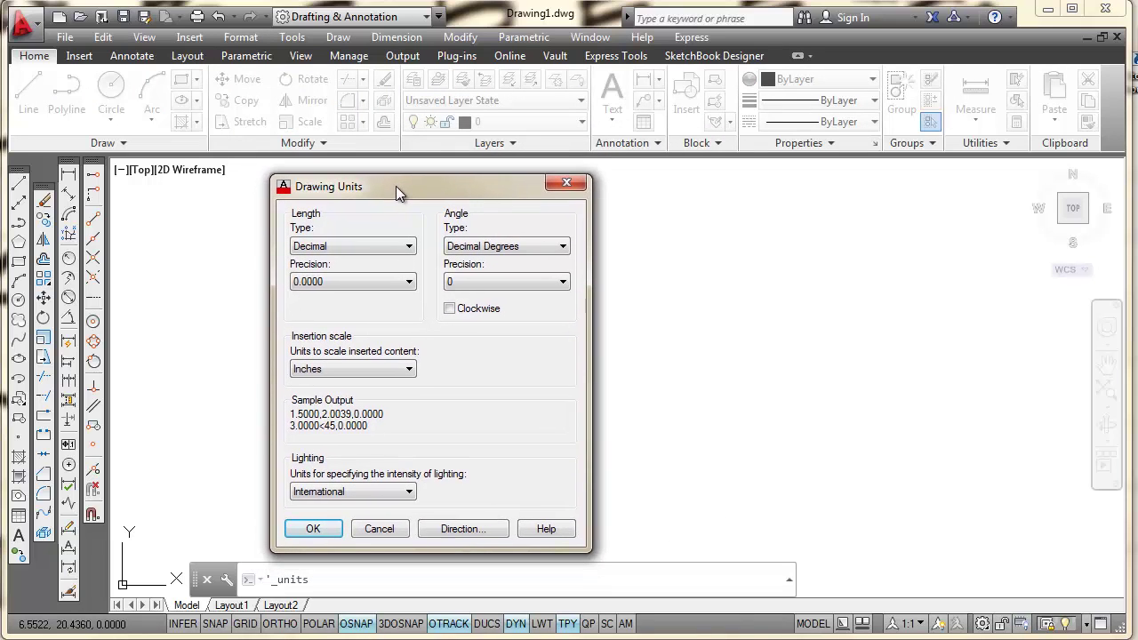
left_click(410, 247)
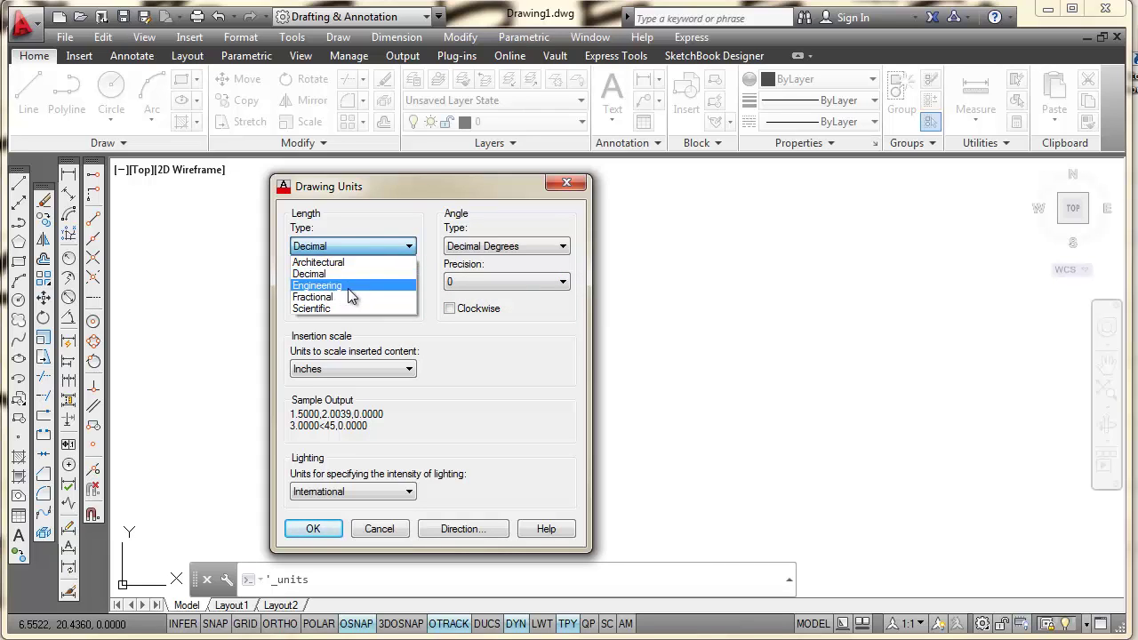
left_click(339, 242)
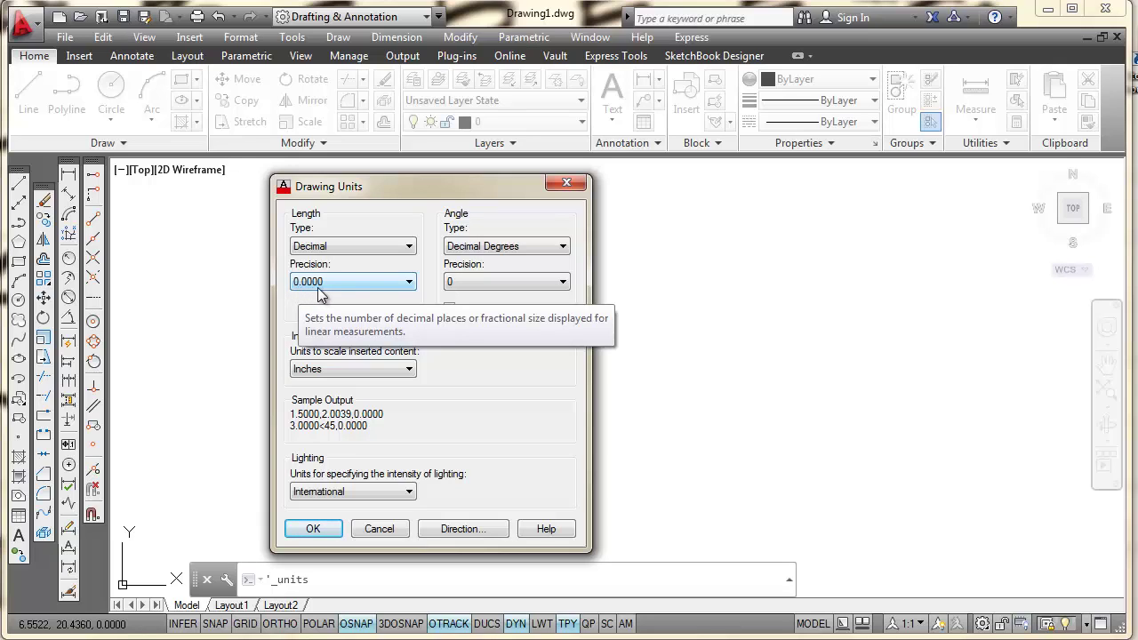
left_click(410, 281)
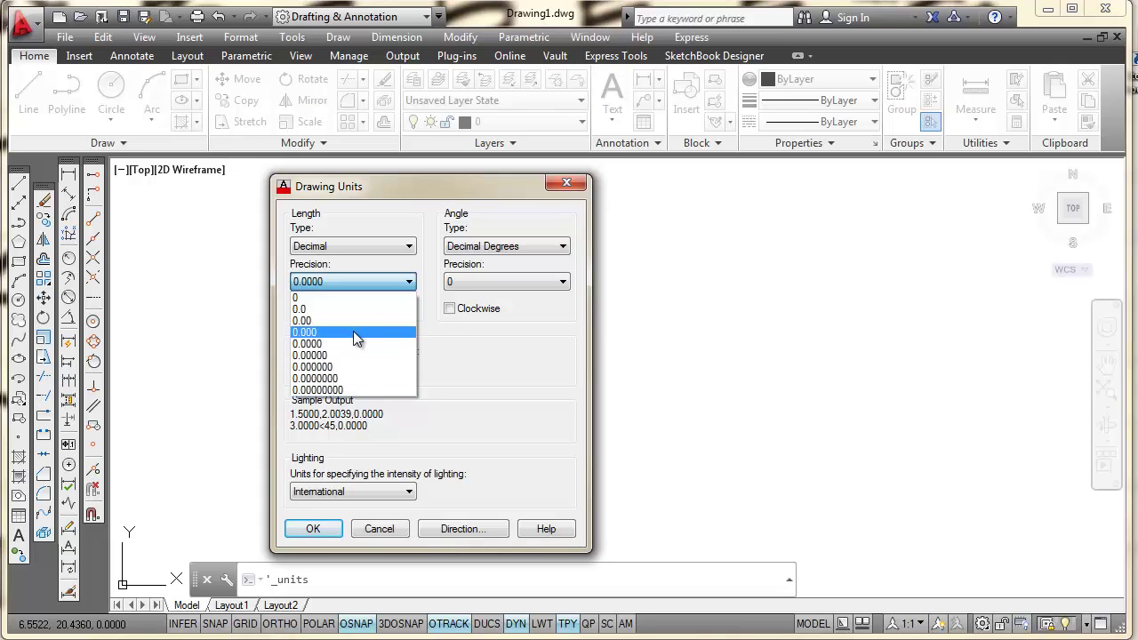
left_click(343, 279)
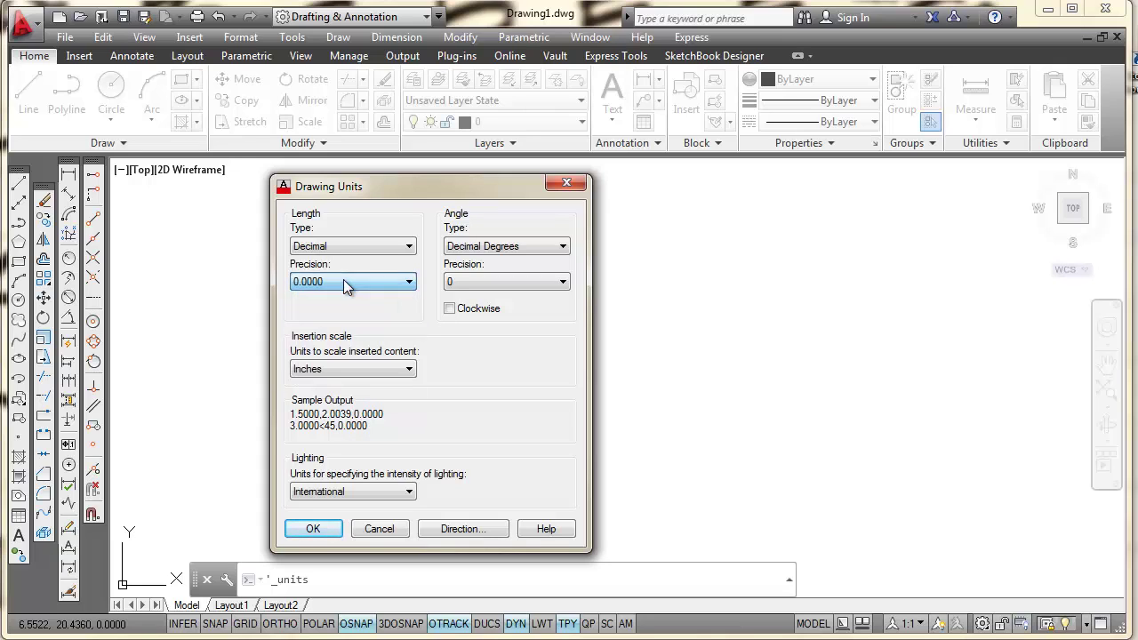
left_click(409, 282)
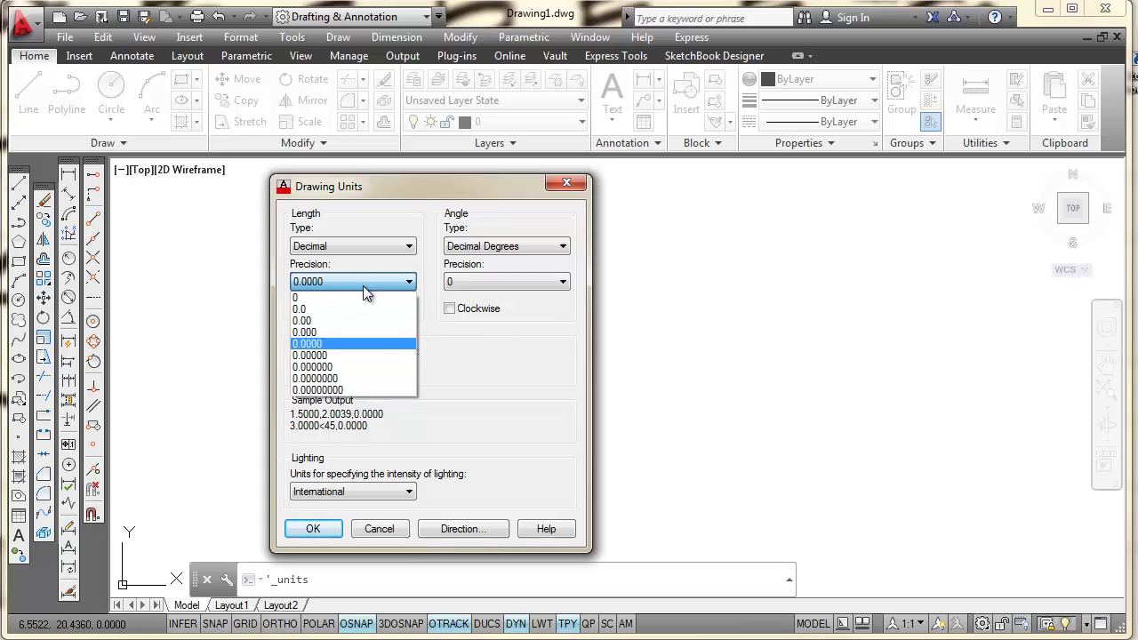
left_click(323, 329)
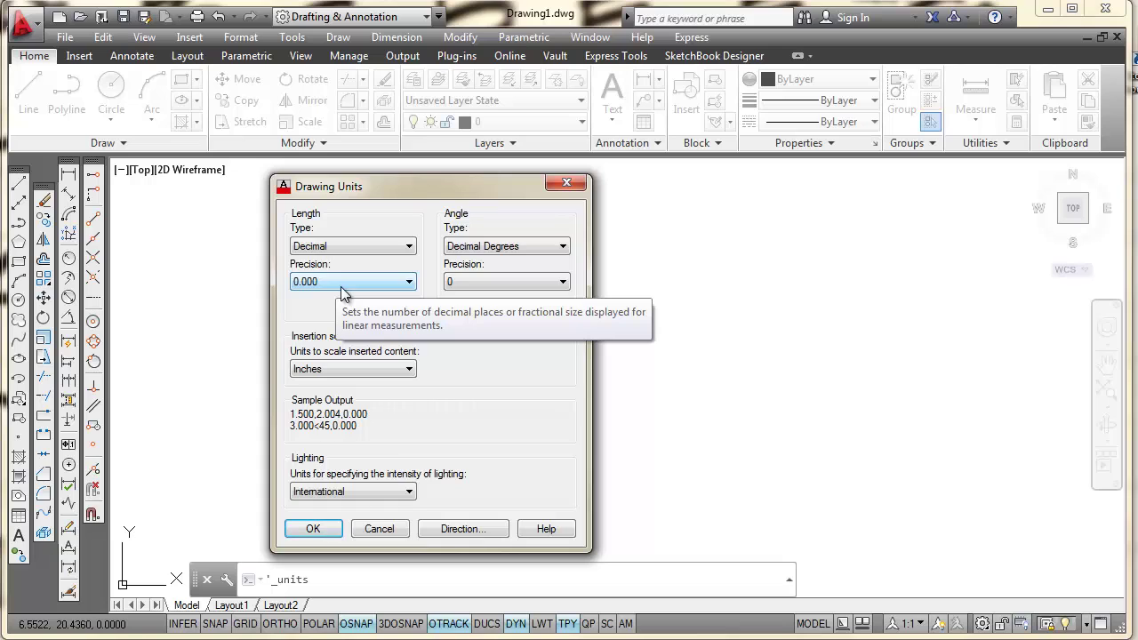
Preview Architectural and Engineering length types, return to Decimal, and apply the units.
left_click(410, 248)
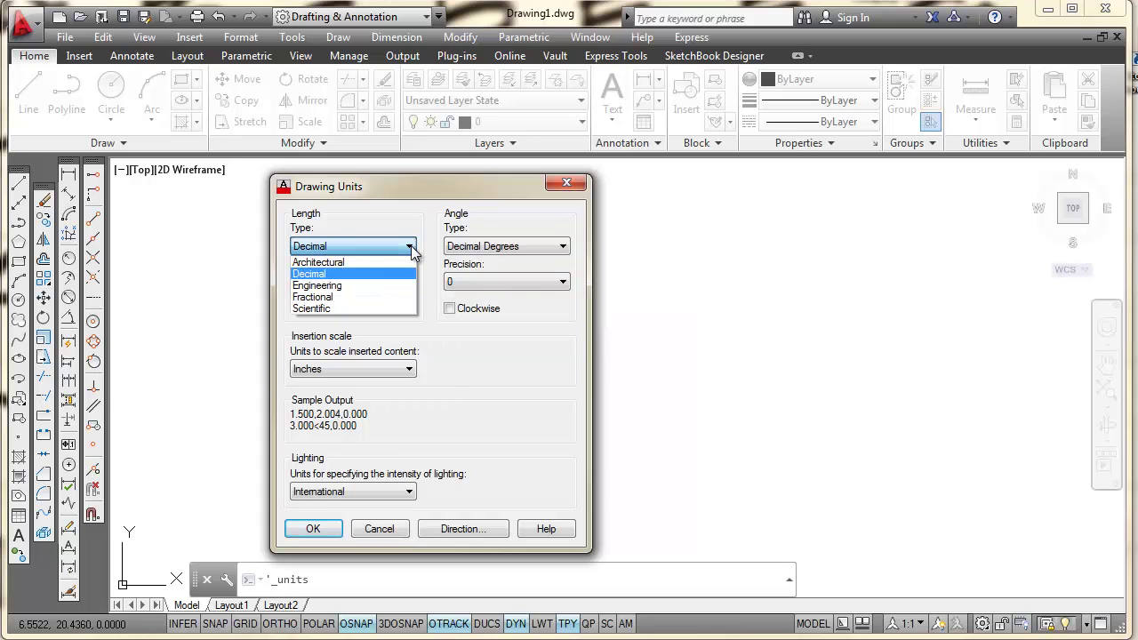
left_click(343, 263)
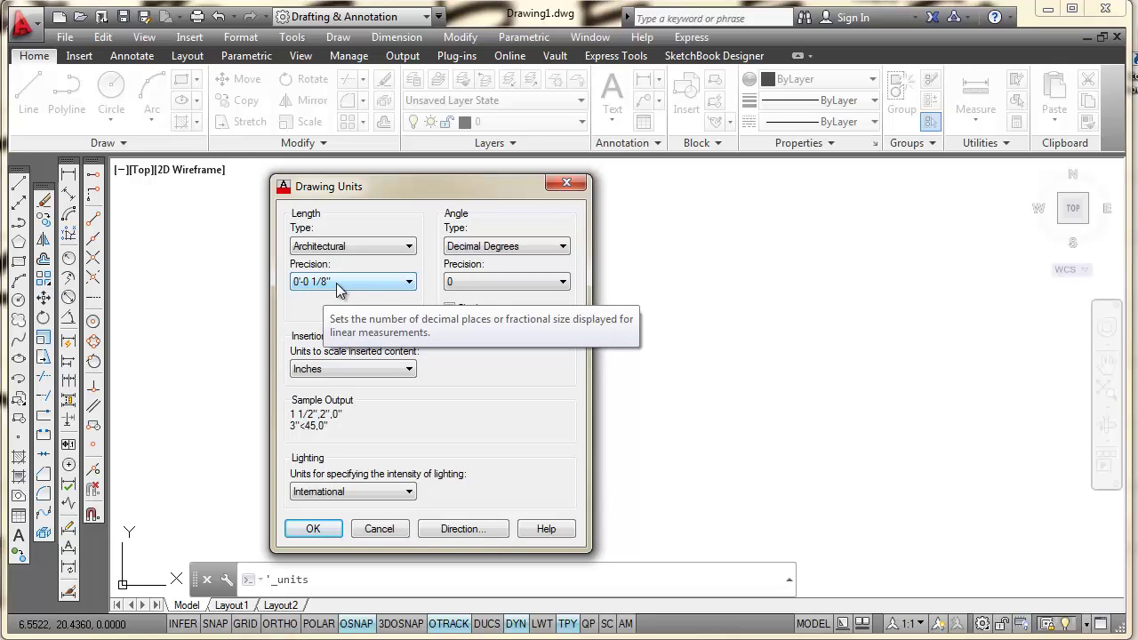
left_click(408, 281)
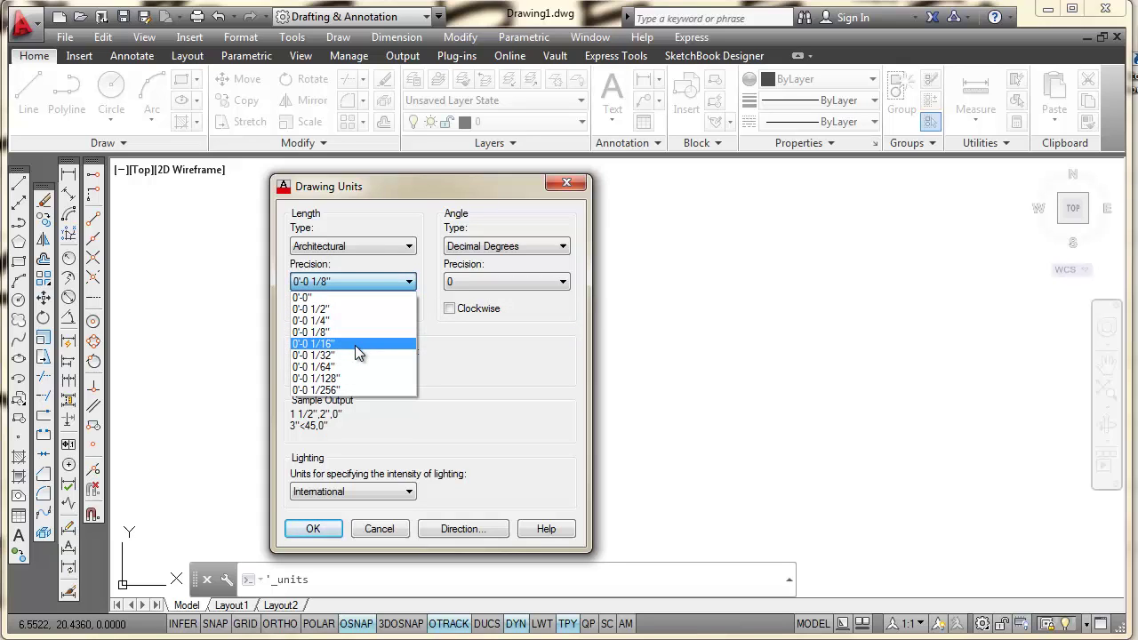
left_click(411, 249)
left_click(411, 249)
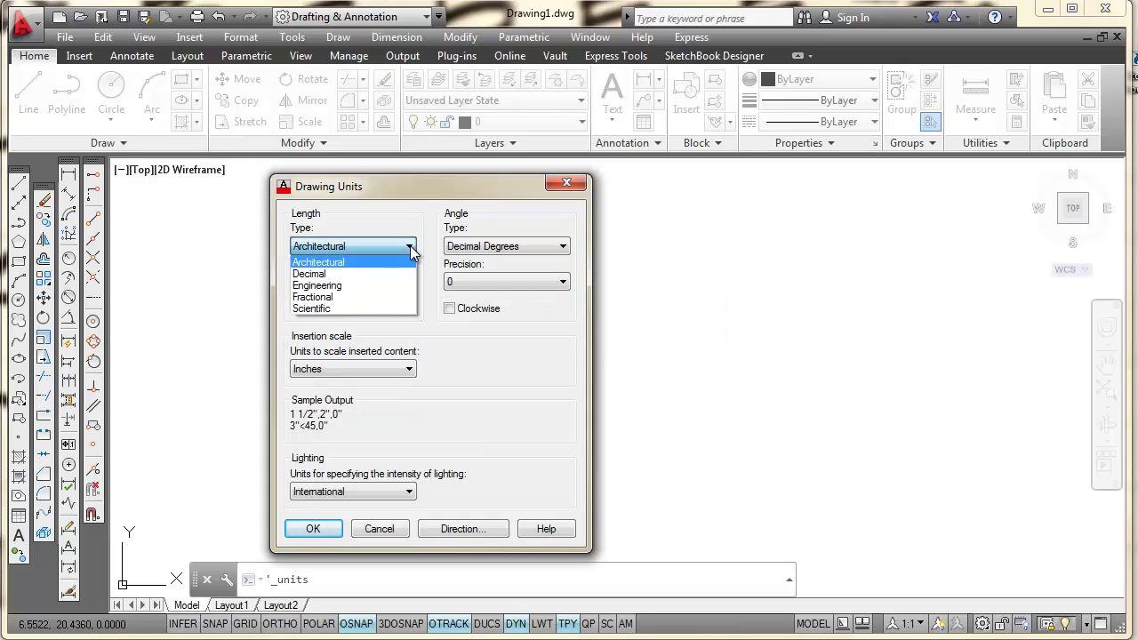
left_click(341, 287)
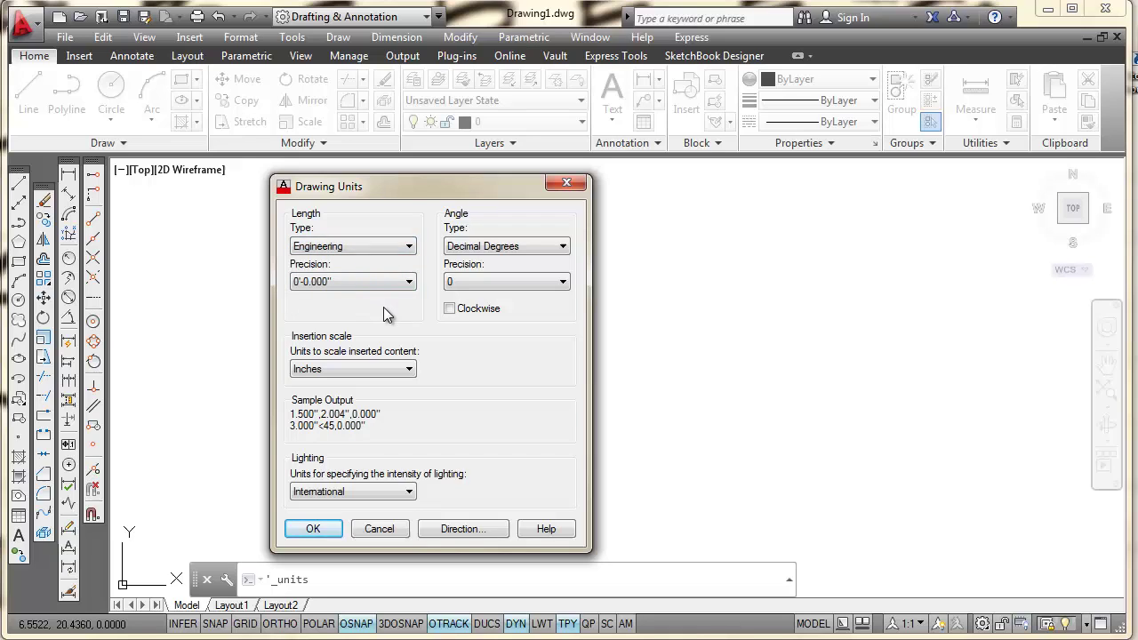
left_click(409, 246)
left_click(322, 274)
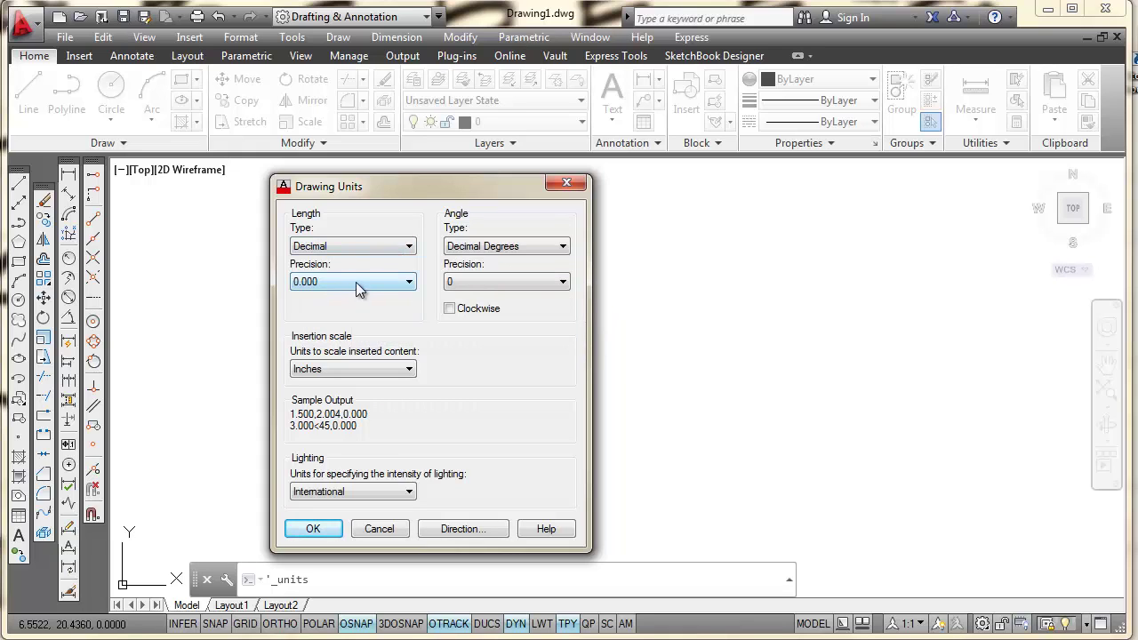
left_click(313, 528)
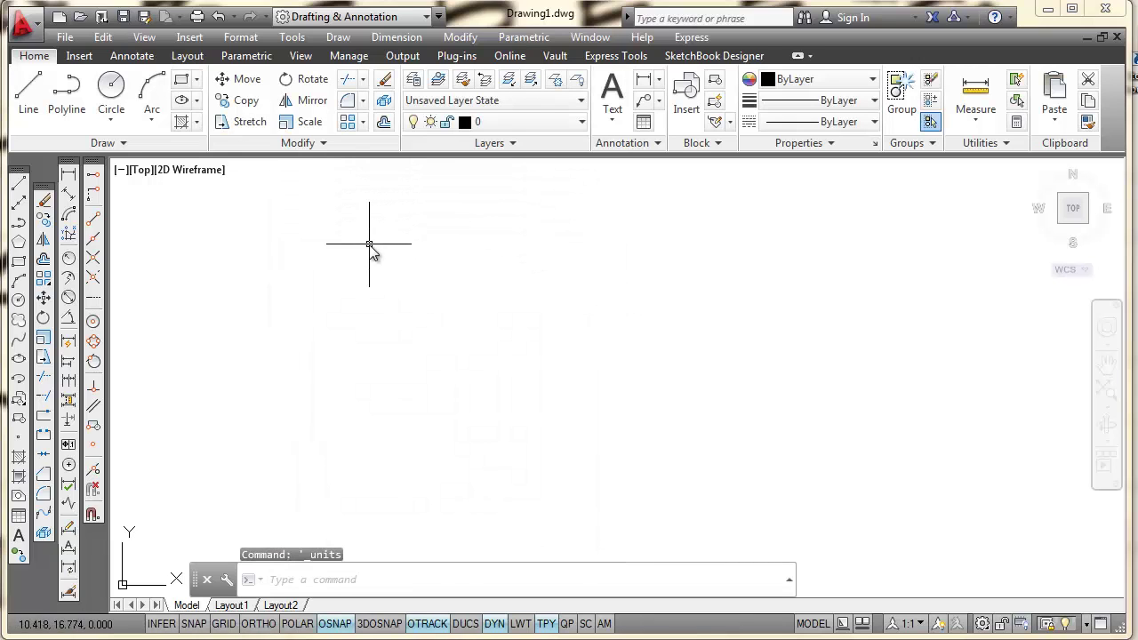
Set drawing limits from 0,0 to 24,18 via Format > Drawing Limits, then start ZOOM.
left_click(248, 40)
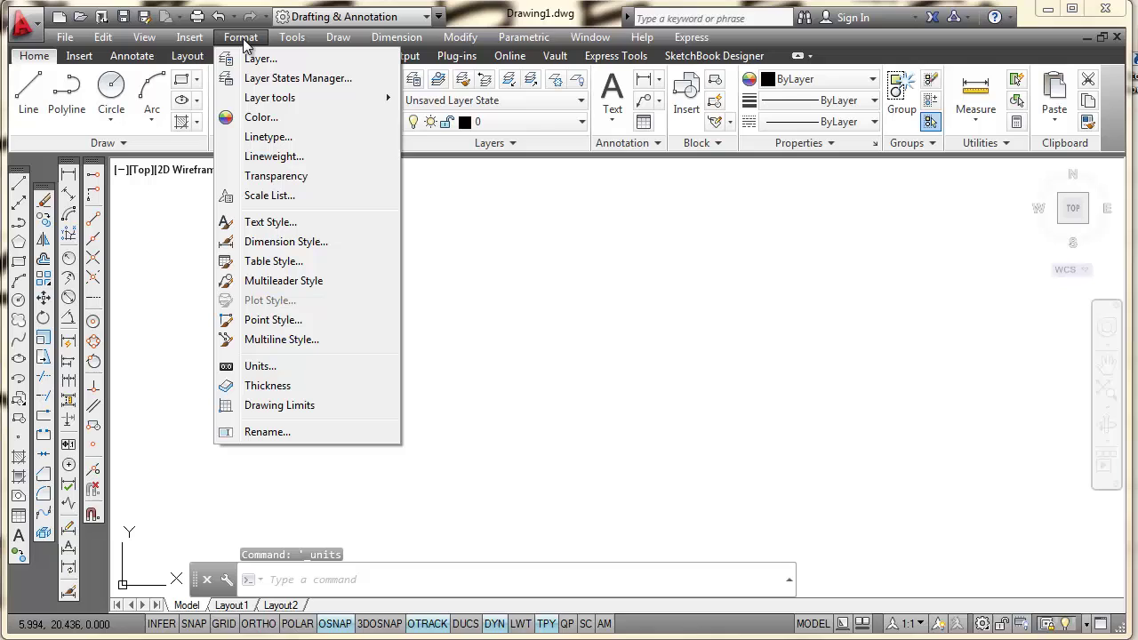
left_click(296, 407)
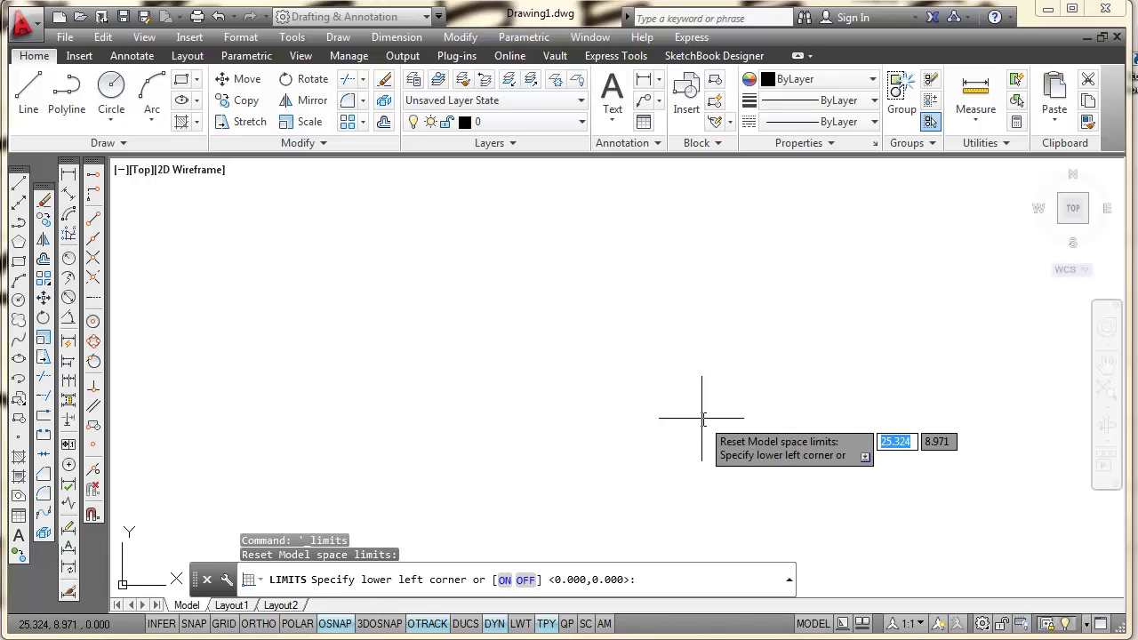
key("Return")
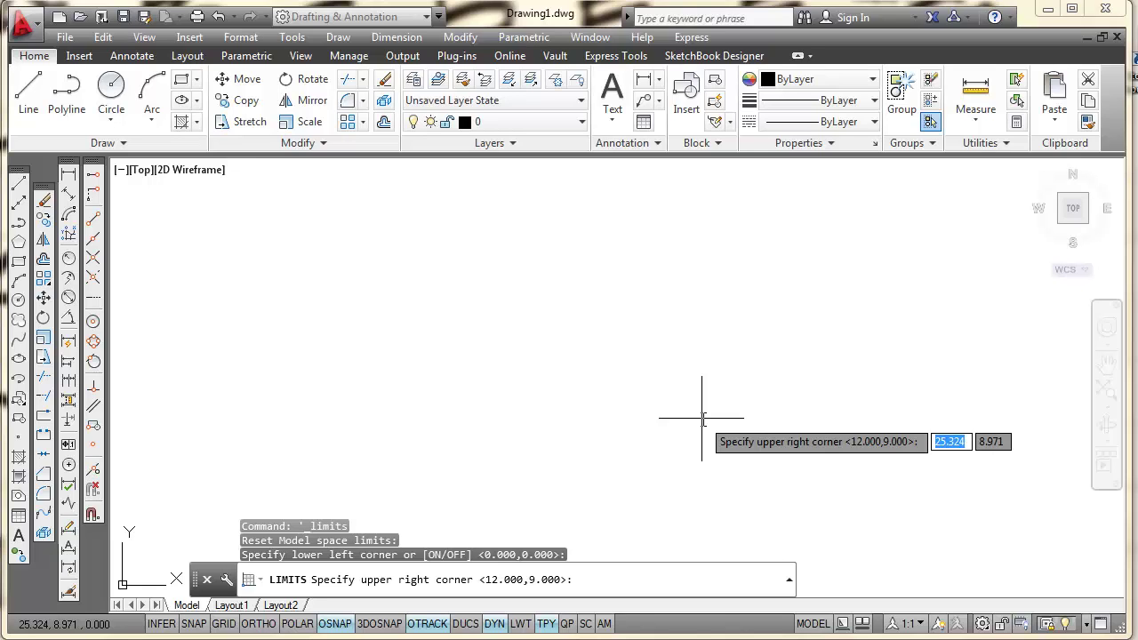
type("24")
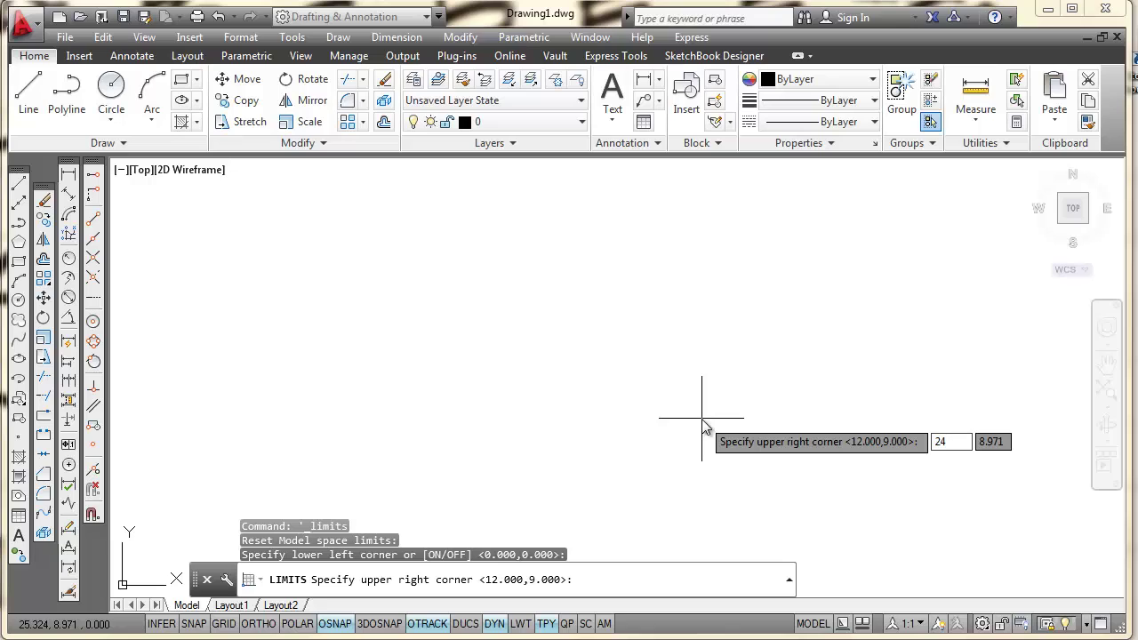
key("Tab")
type("1")
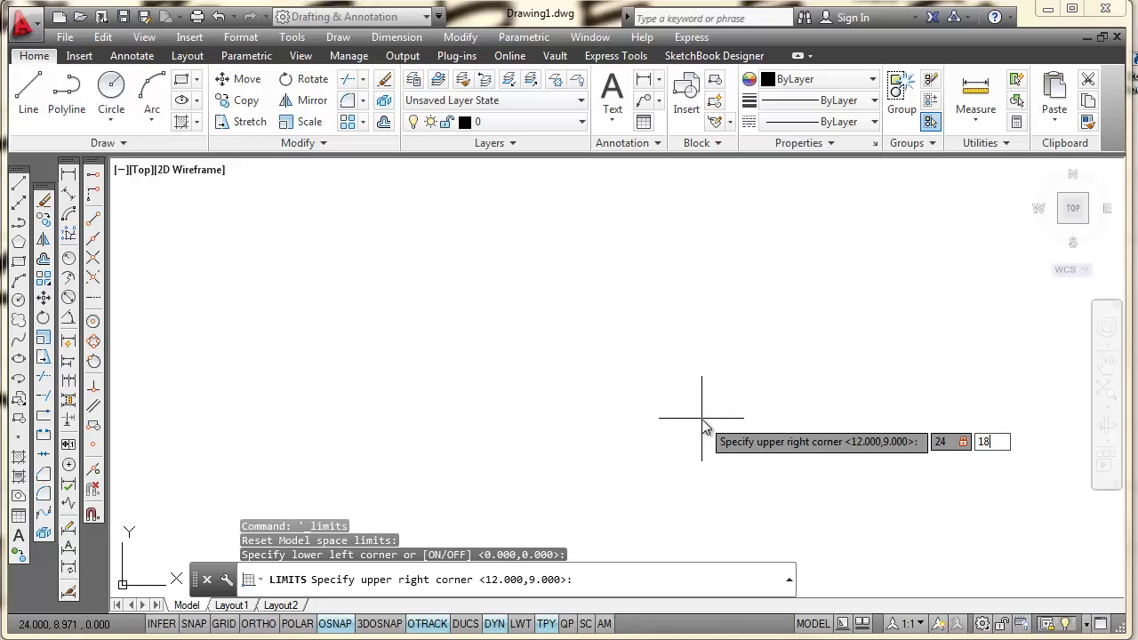
key("Return")
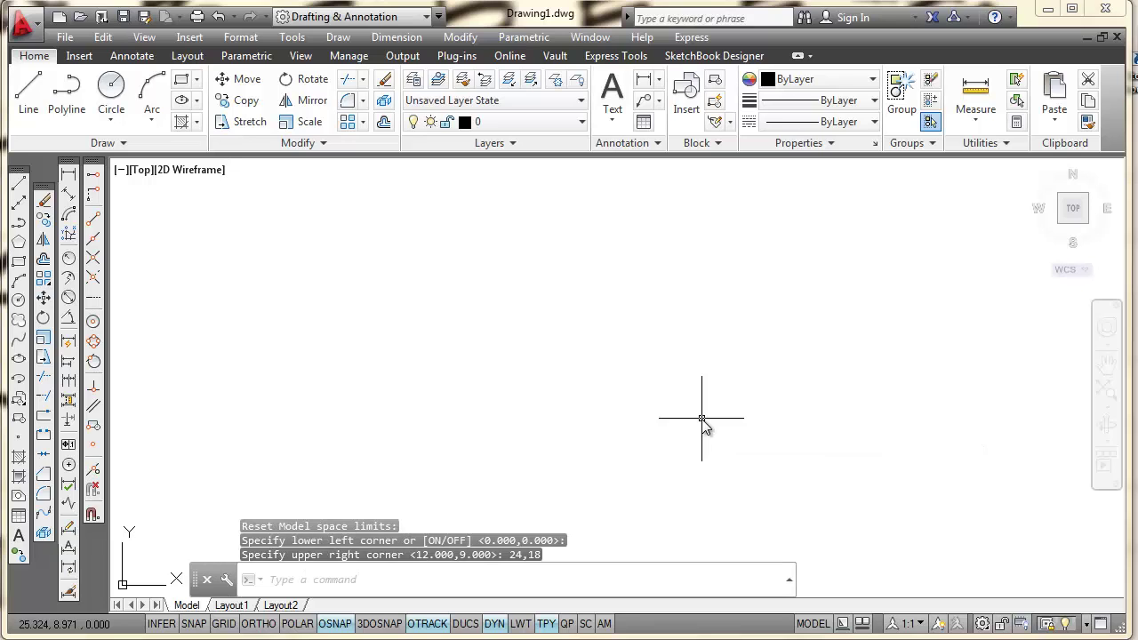
type("z")
key("Return")
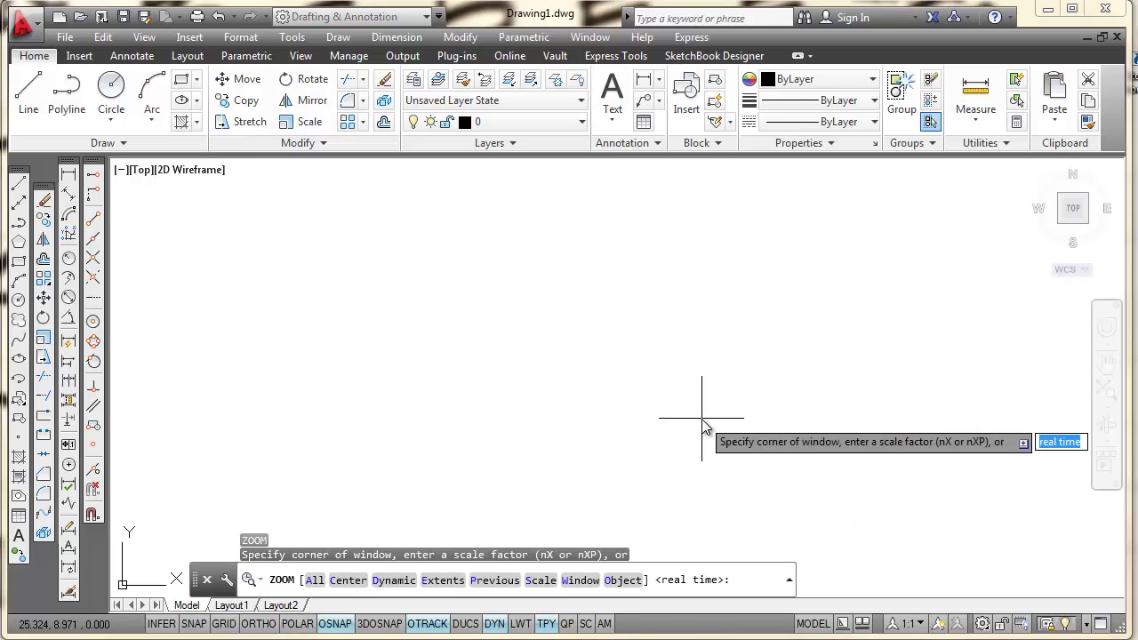
Zoom All so the view spans the 24,18 drawing limits.
type("a")
key("Return")
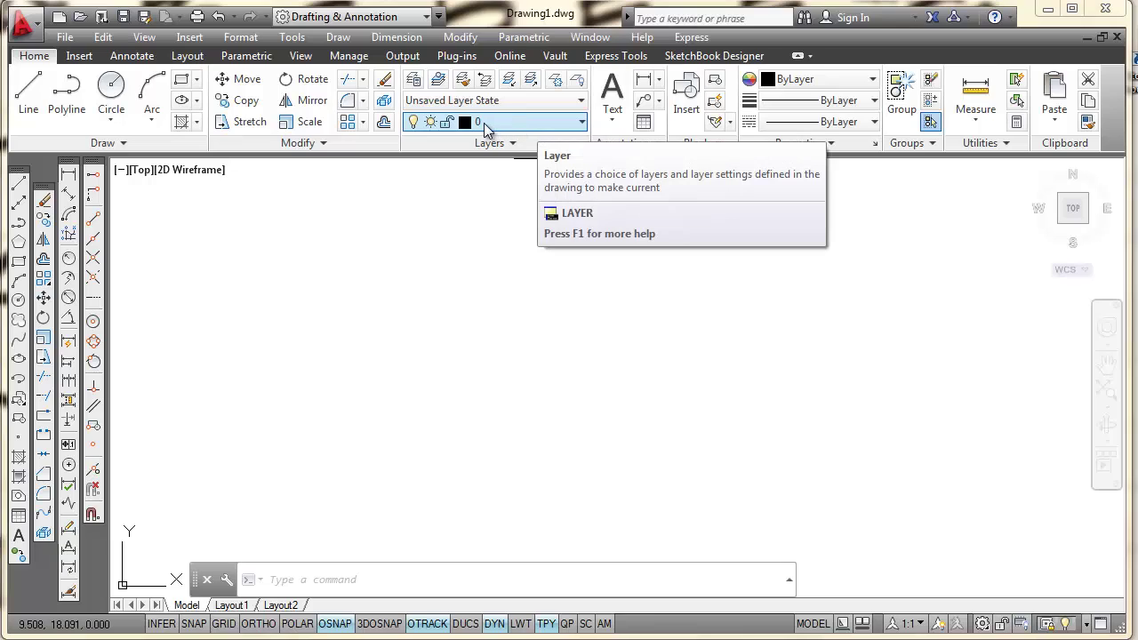
Check the Layer dropdown, then open the Layer Properties Manager listing layer 0.
left_click(582, 127)
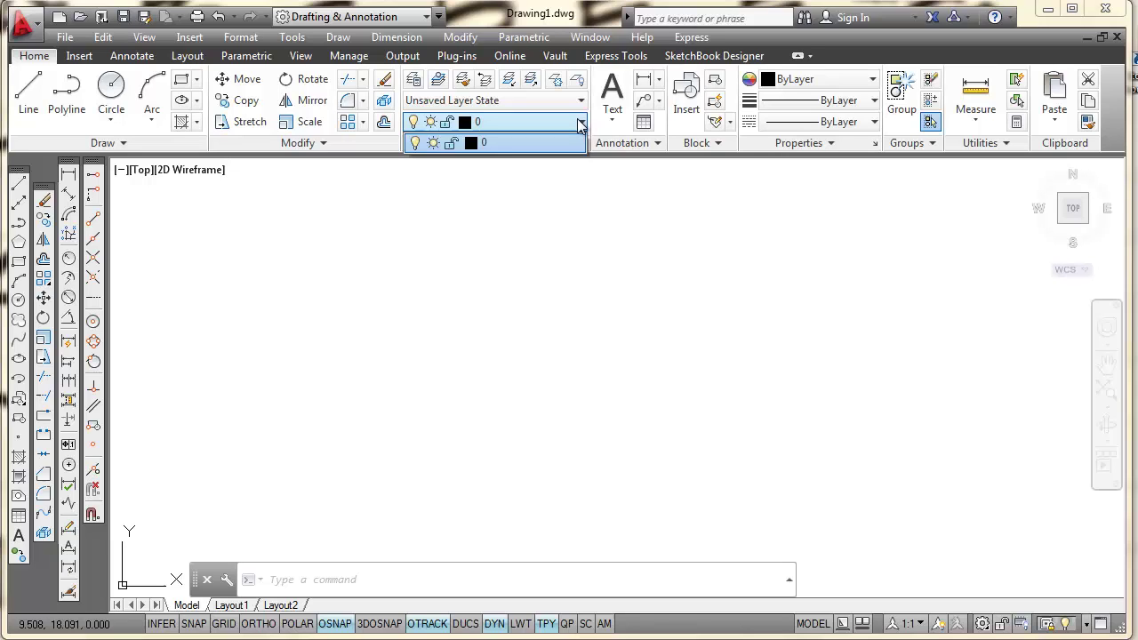
left_click(514, 214)
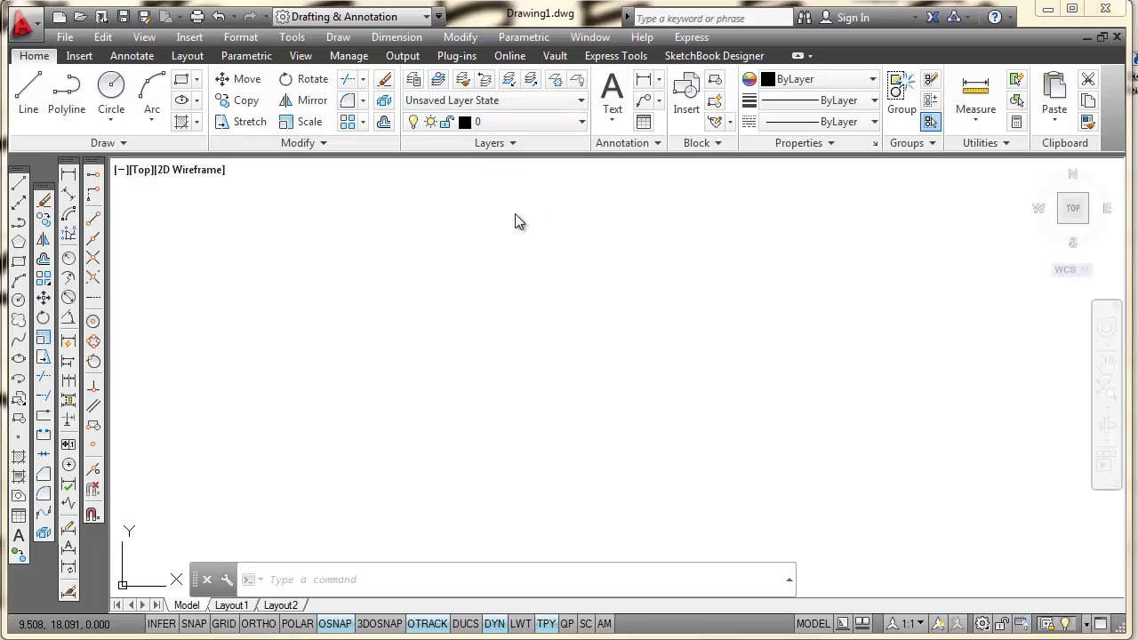
left_click(414, 82)
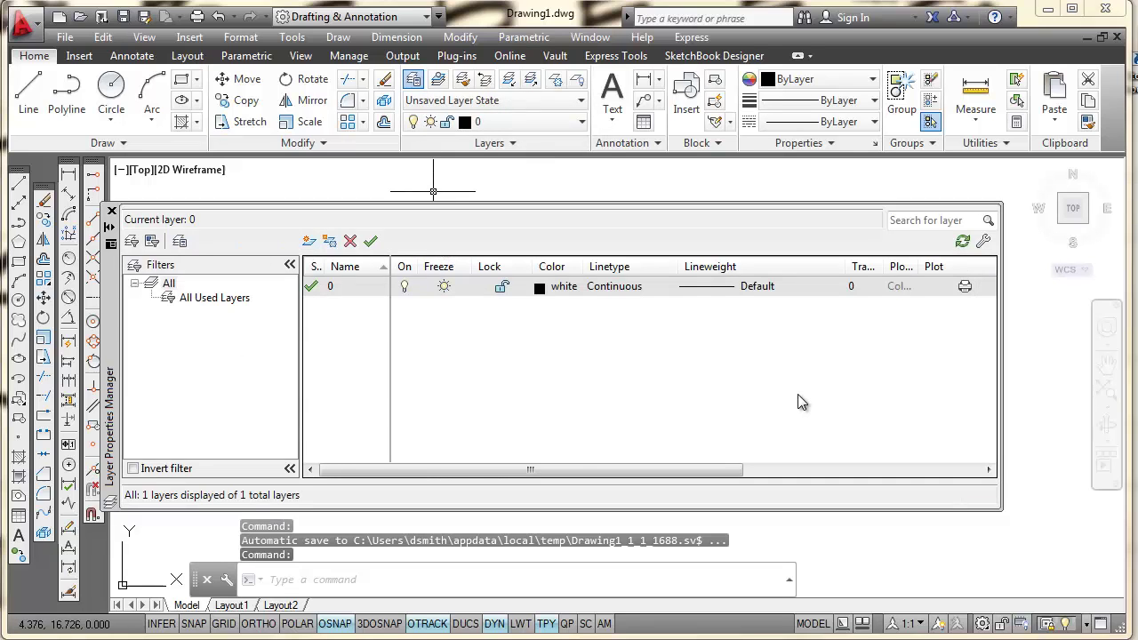
Add a new layer, rename it from Layer1 to Visible, and colour it red.
left_click(310, 243)
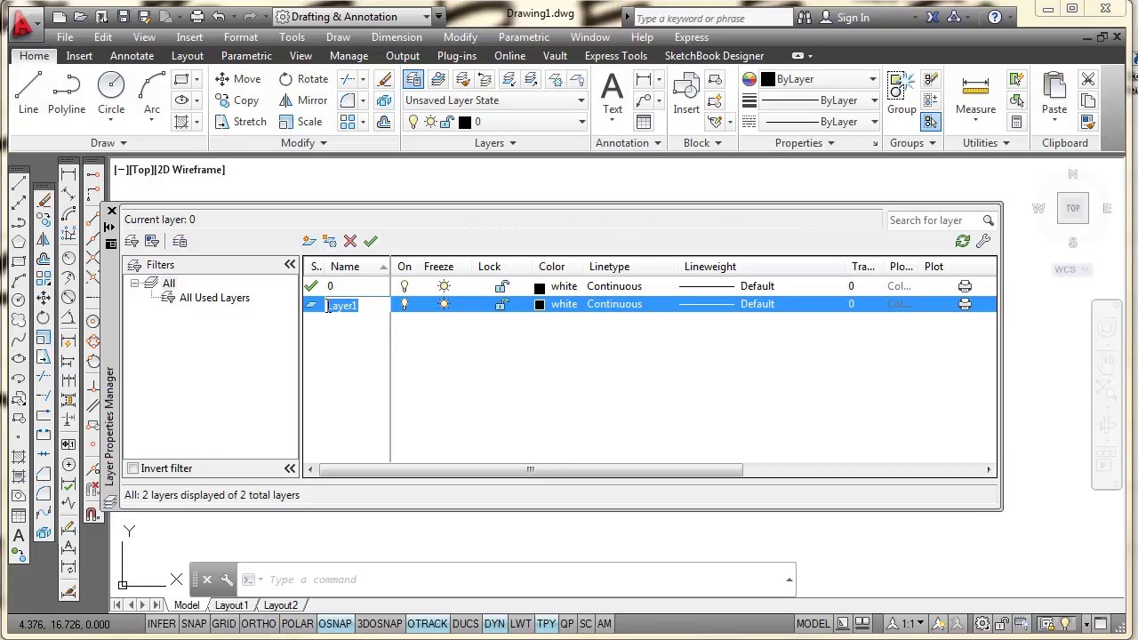
key("BackSpace")
type("Visible")
left_click(559, 304)
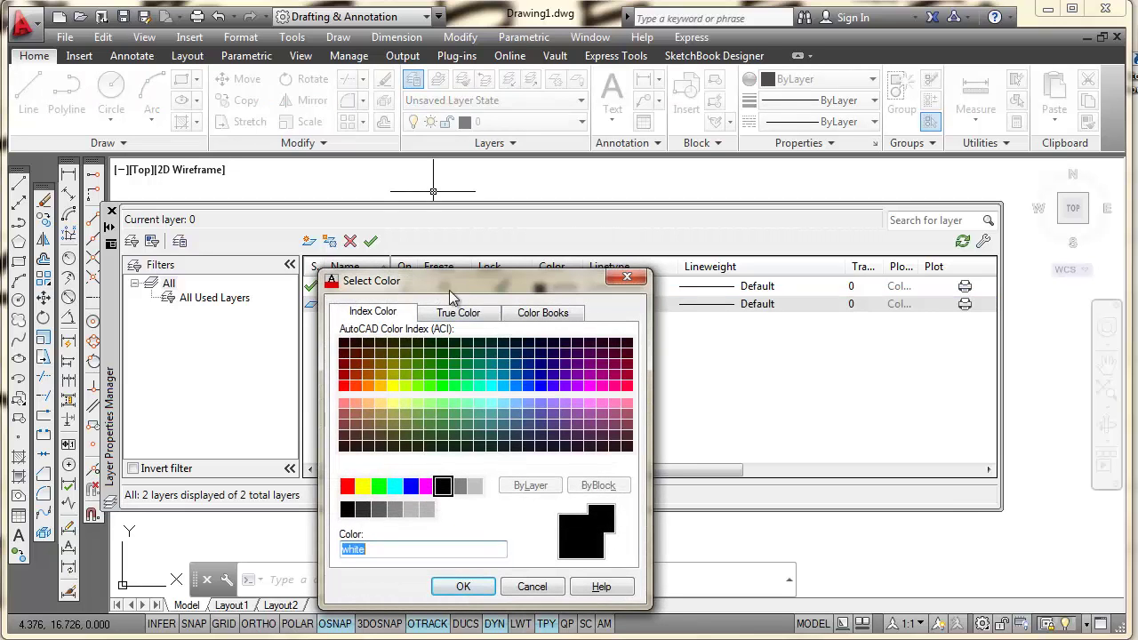
left_click(348, 487)
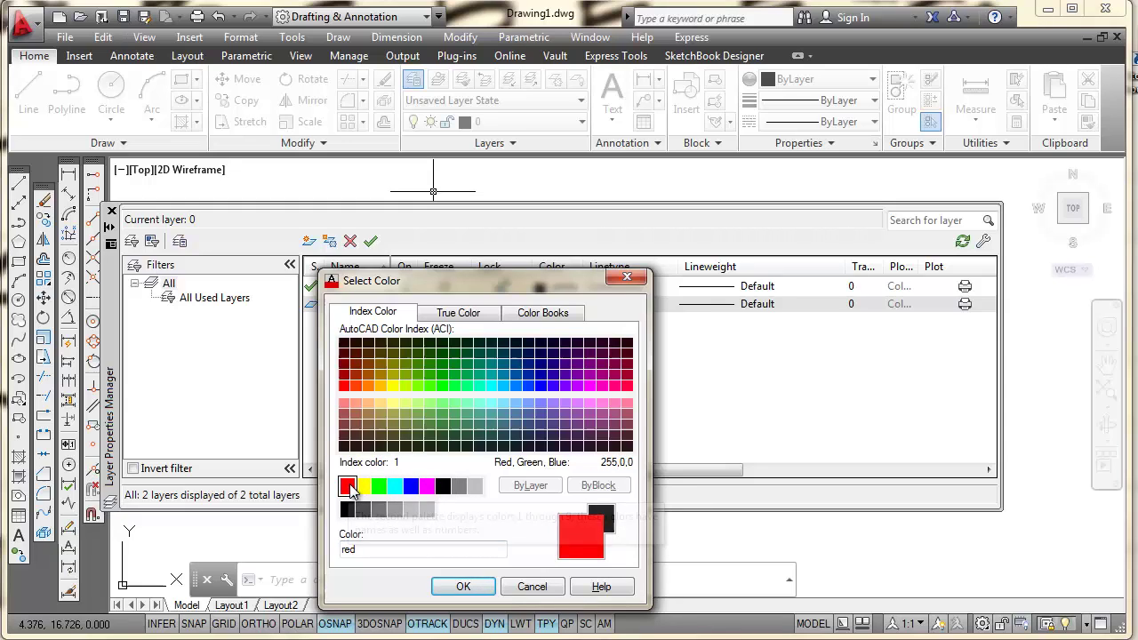
left_click(463, 586)
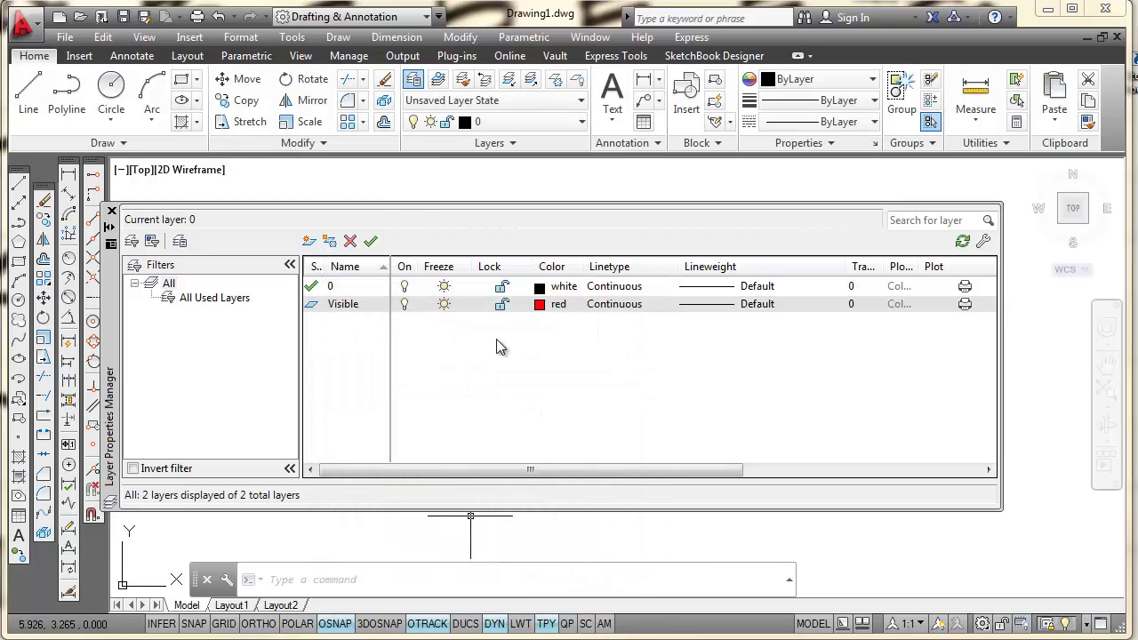
Assign a 0.60 mm lineweight to the red Visible layer.
left_click(754, 304)
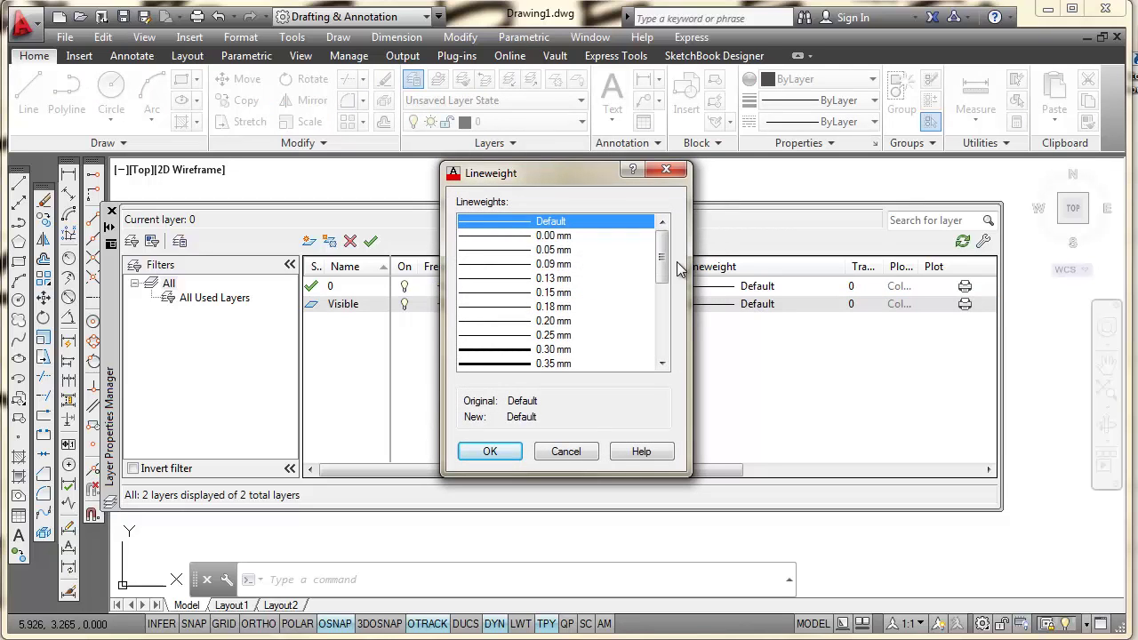
left_click_drag(663, 254, 661, 281)
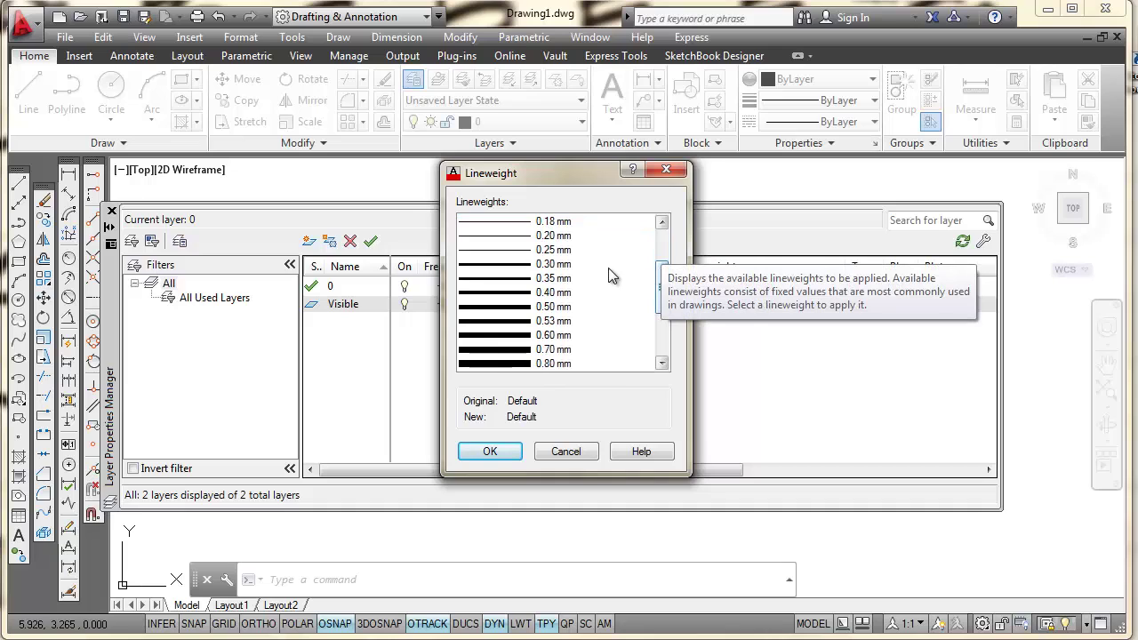
left_click(563, 337)
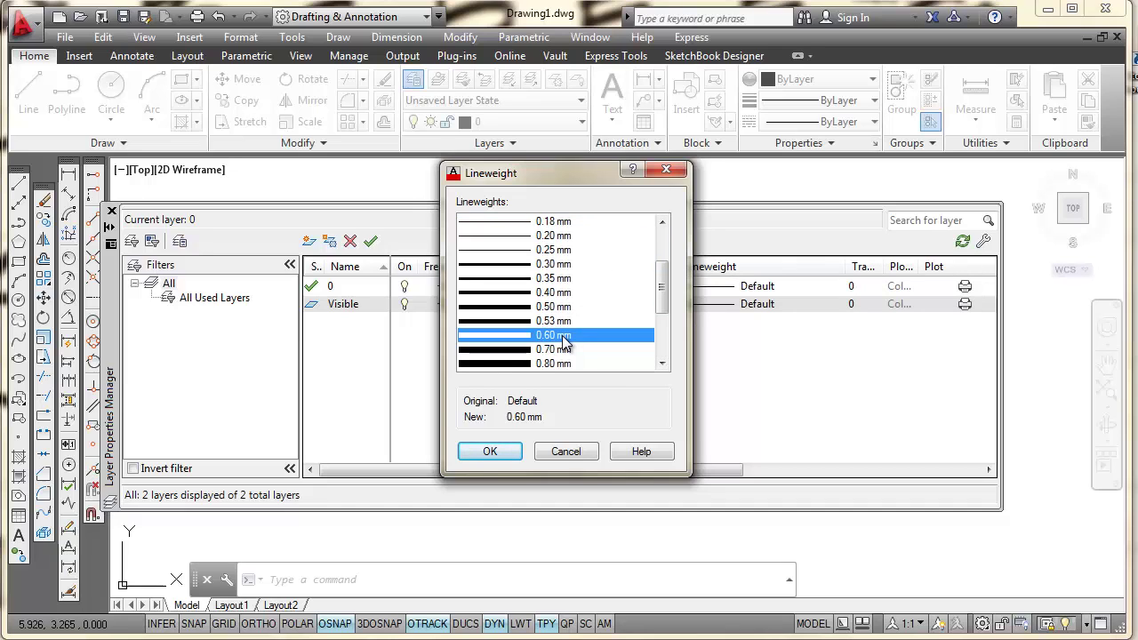
left_click(499, 447)
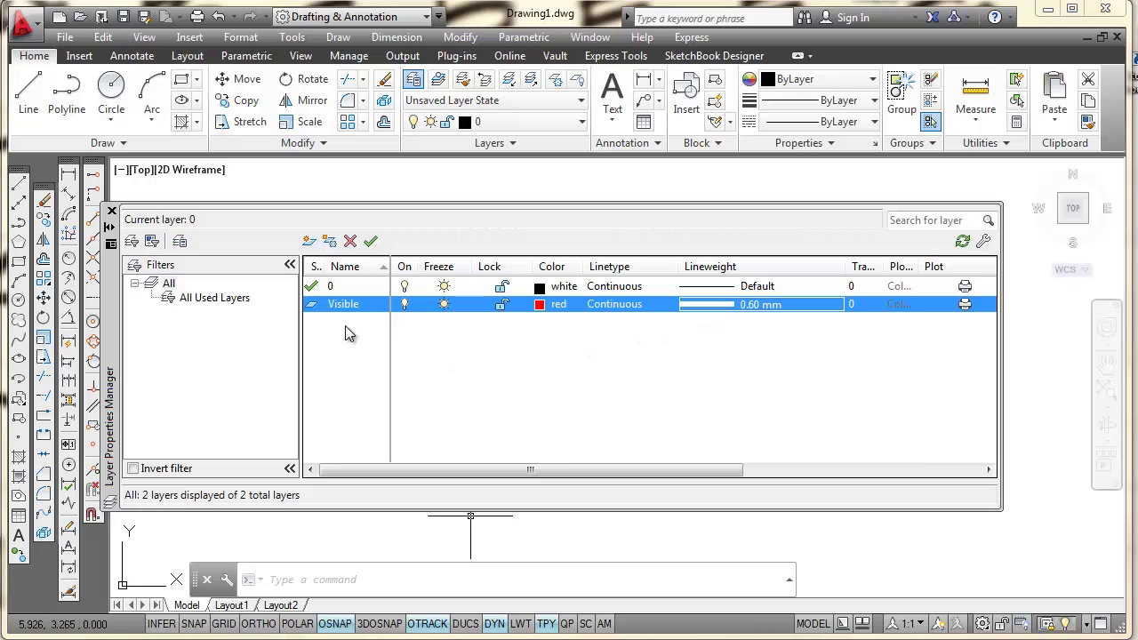
Create a new layer named Hidden and set its colour to blue.
left_click(308, 241)
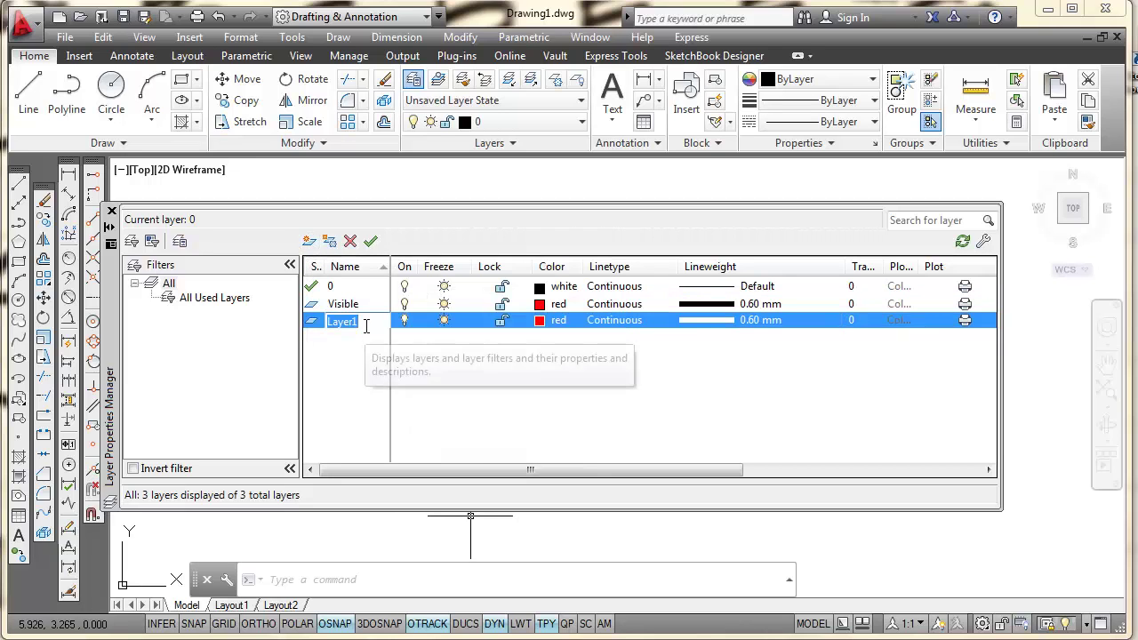
key("BackSpace")
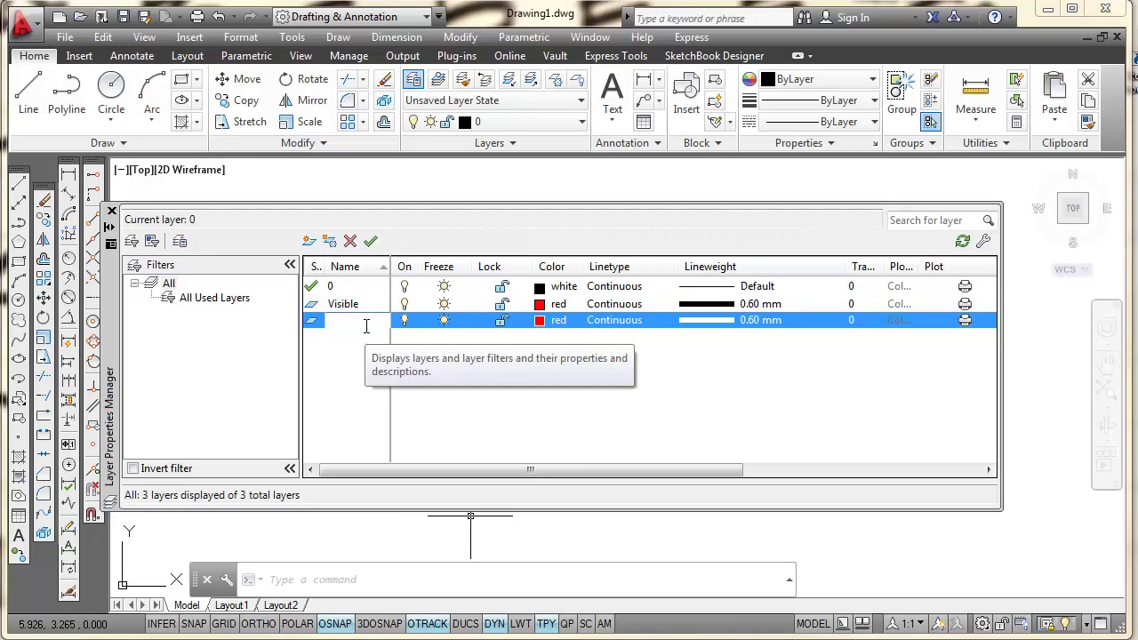
type("Hidden")
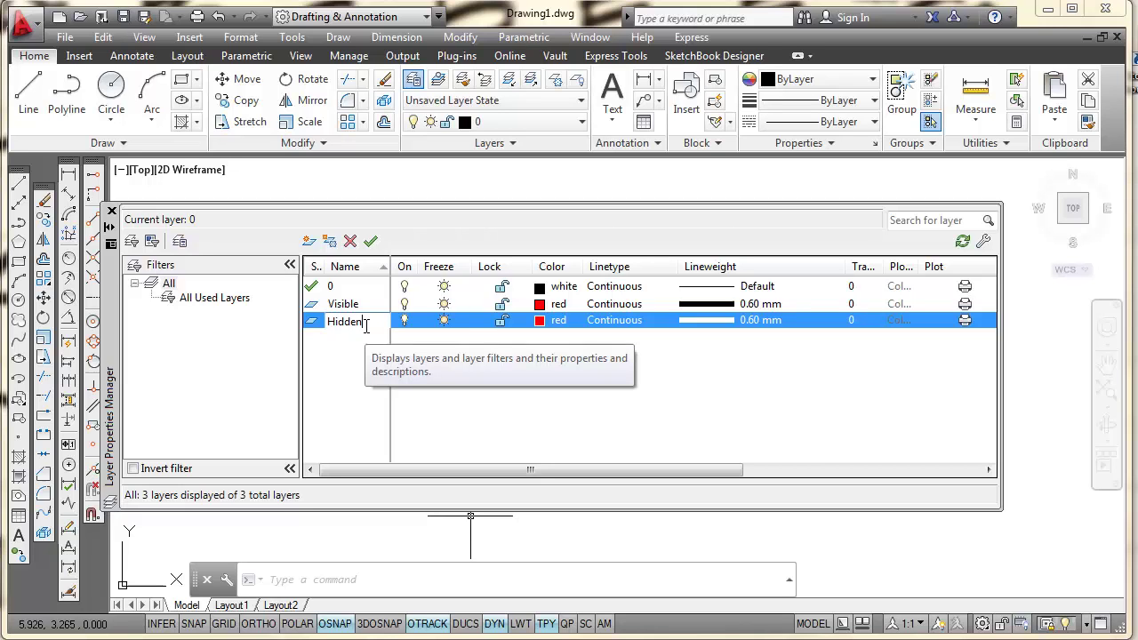
key("Return")
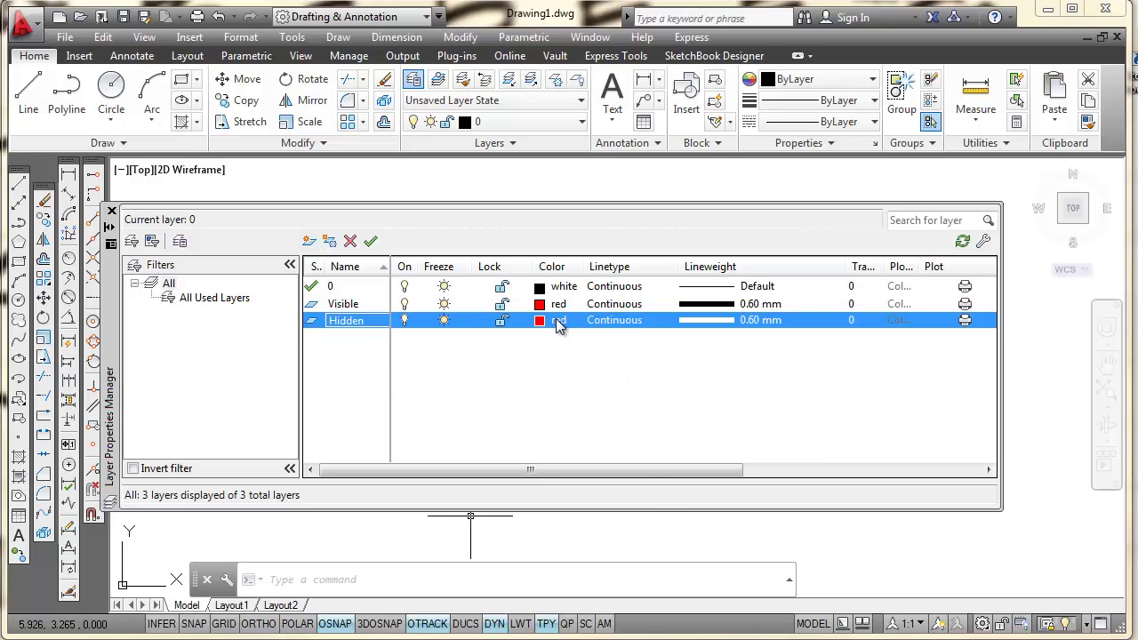
left_click(557, 322)
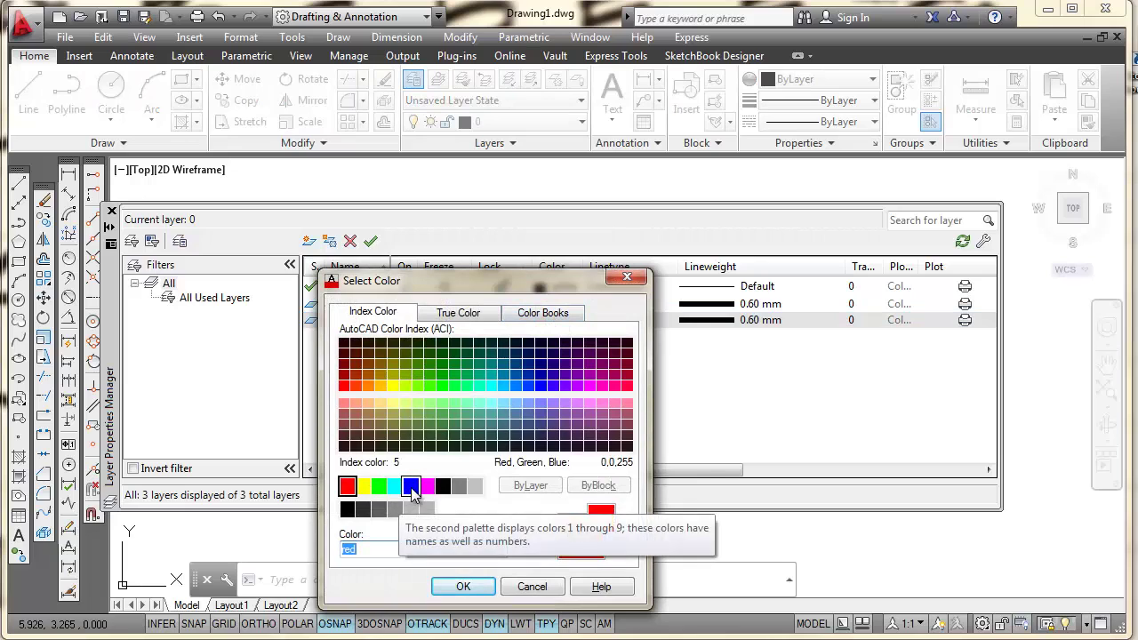
left_click(411, 485)
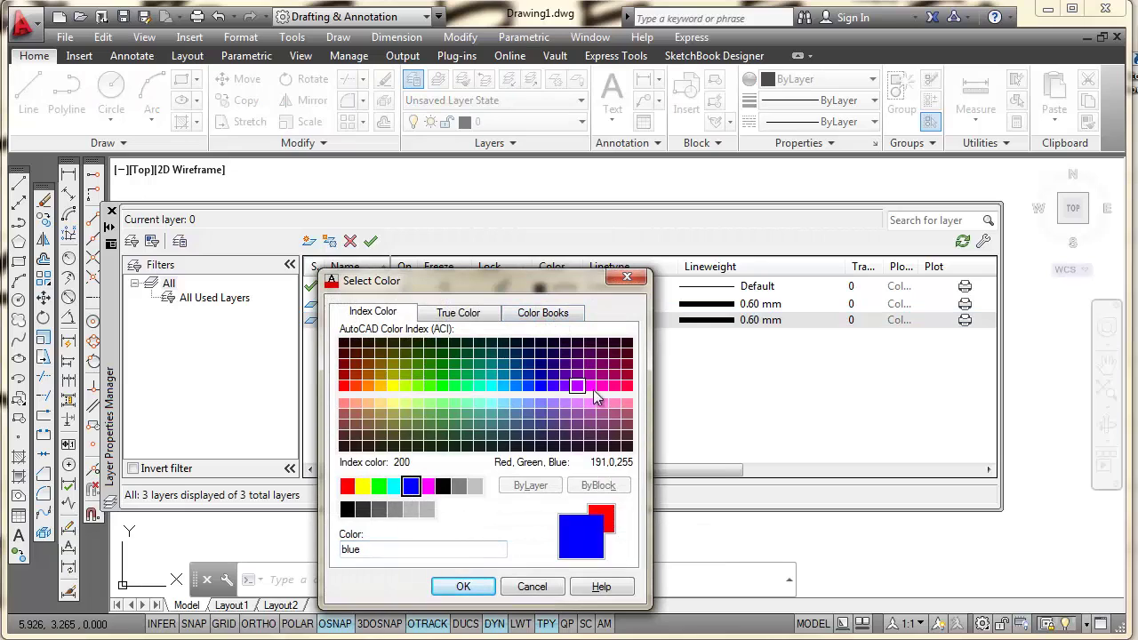
left_click(469, 588)
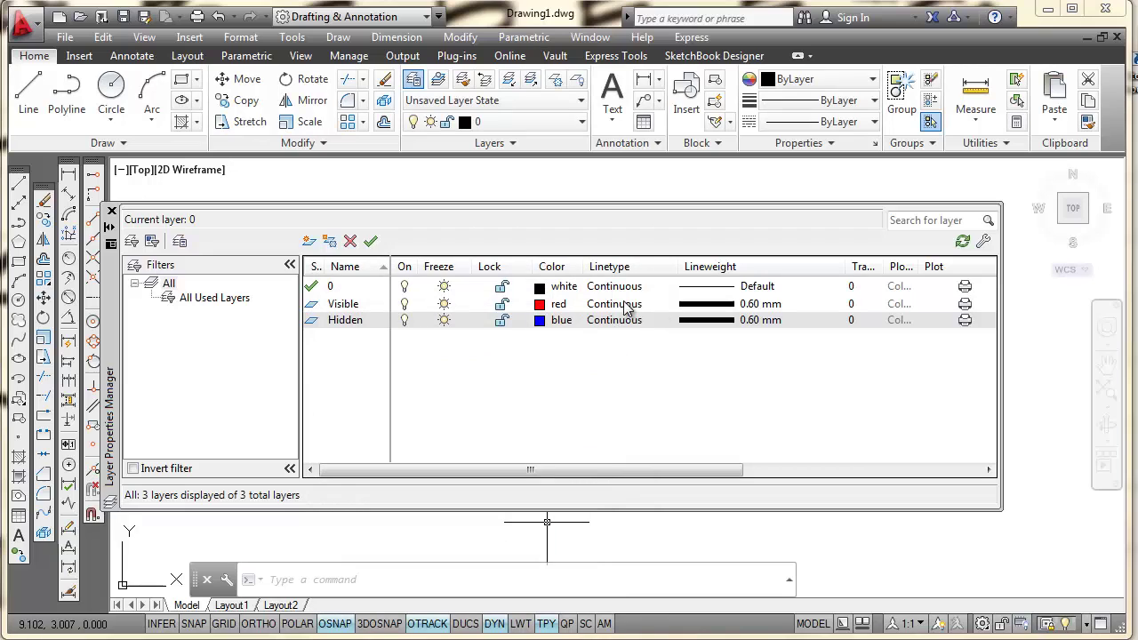
Load the HIDDEN linetype from acad.lin and assign it to the Hidden layer.
left_click(612, 320)
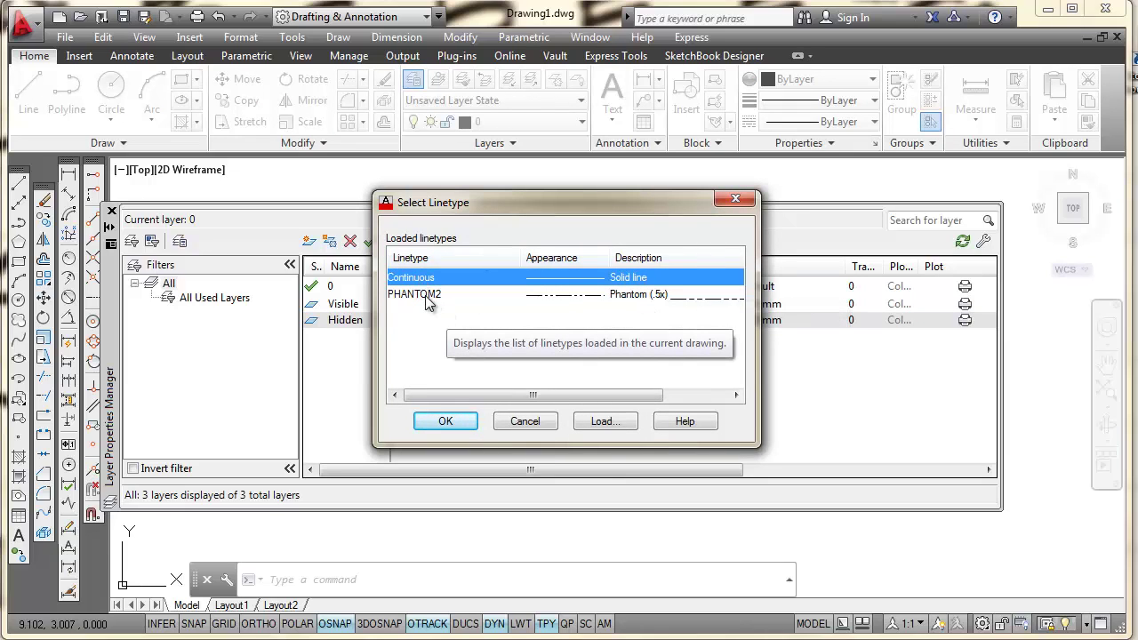
left_click(606, 421)
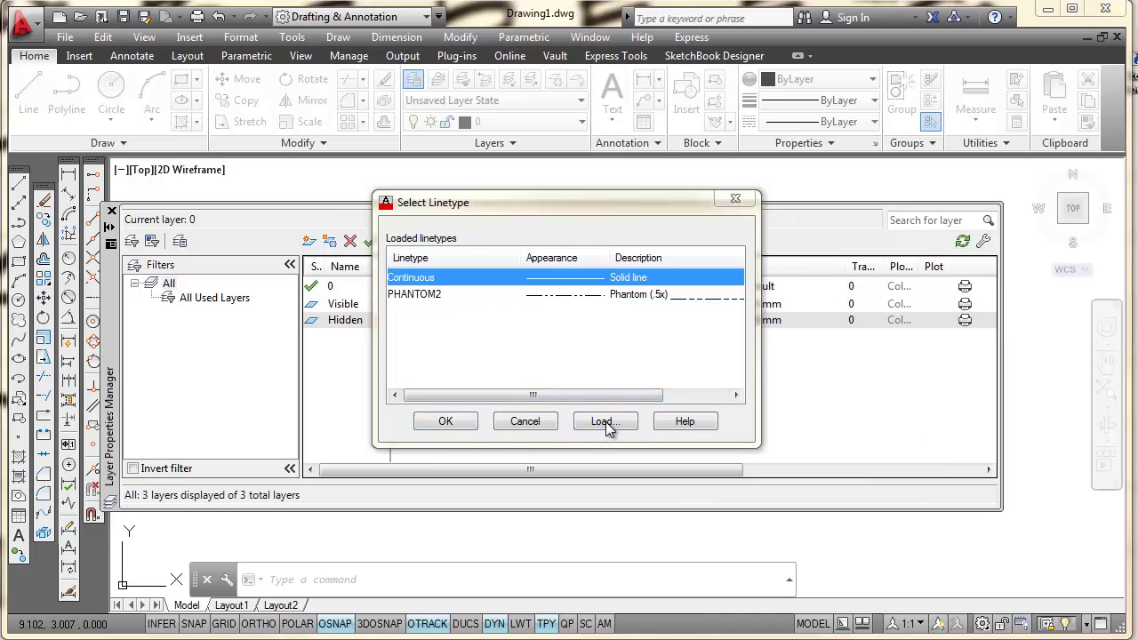
left_click_drag(737, 289, 734, 374)
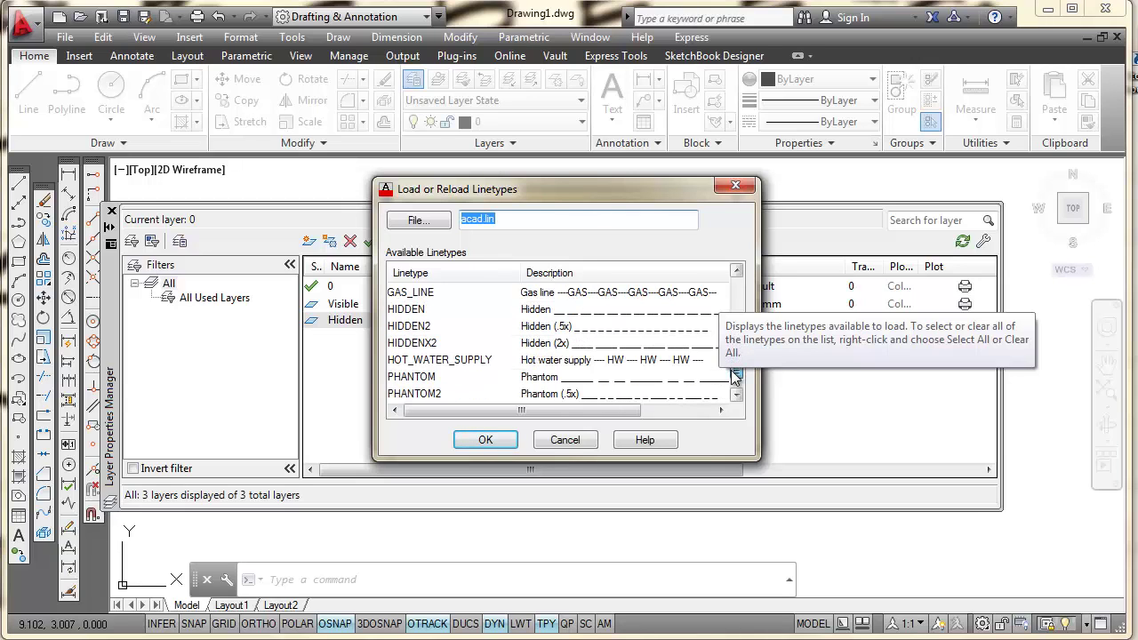
left_click(418, 311)
left_click(472, 441)
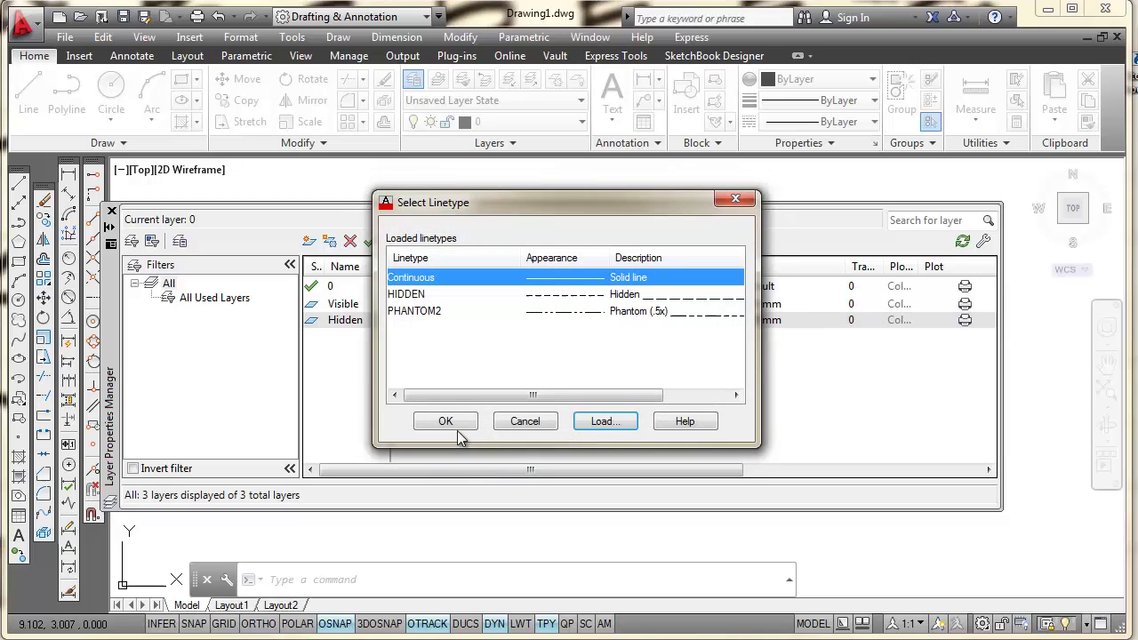
left_click(411, 296)
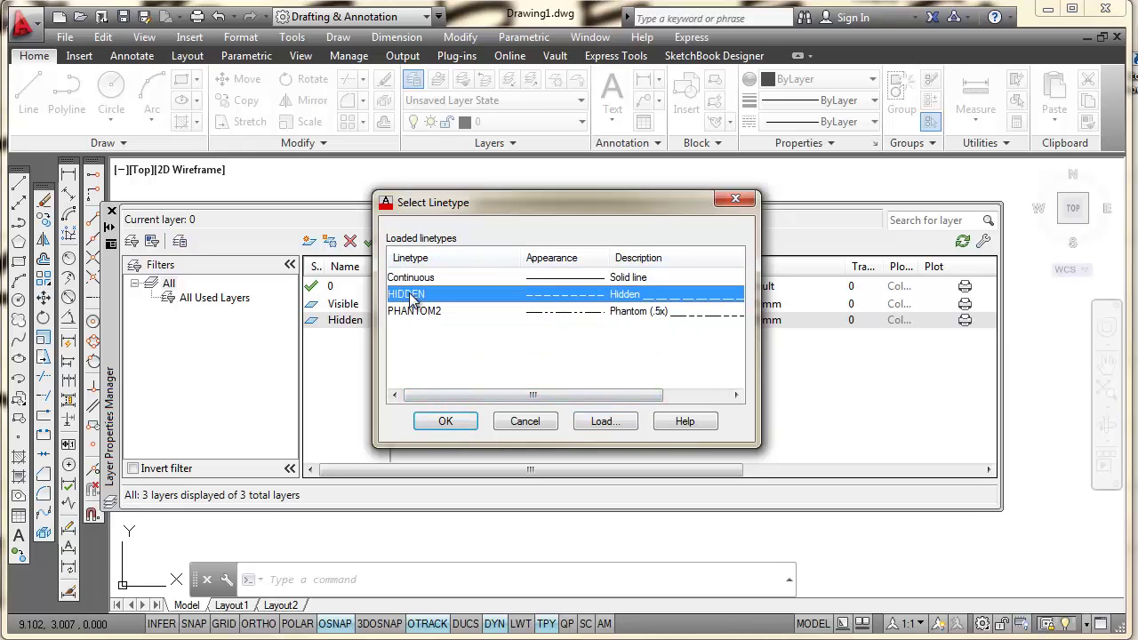
left_click(443, 423)
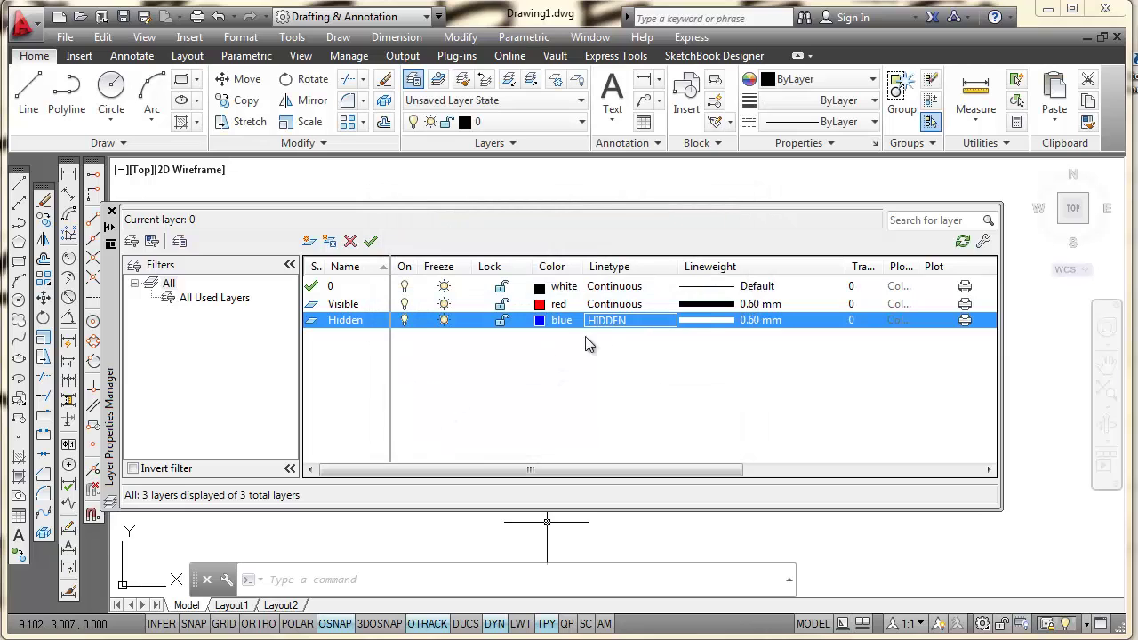
Reset the Hidden layer's lineweight from 0.60 mm to Default.
left_click(755, 321)
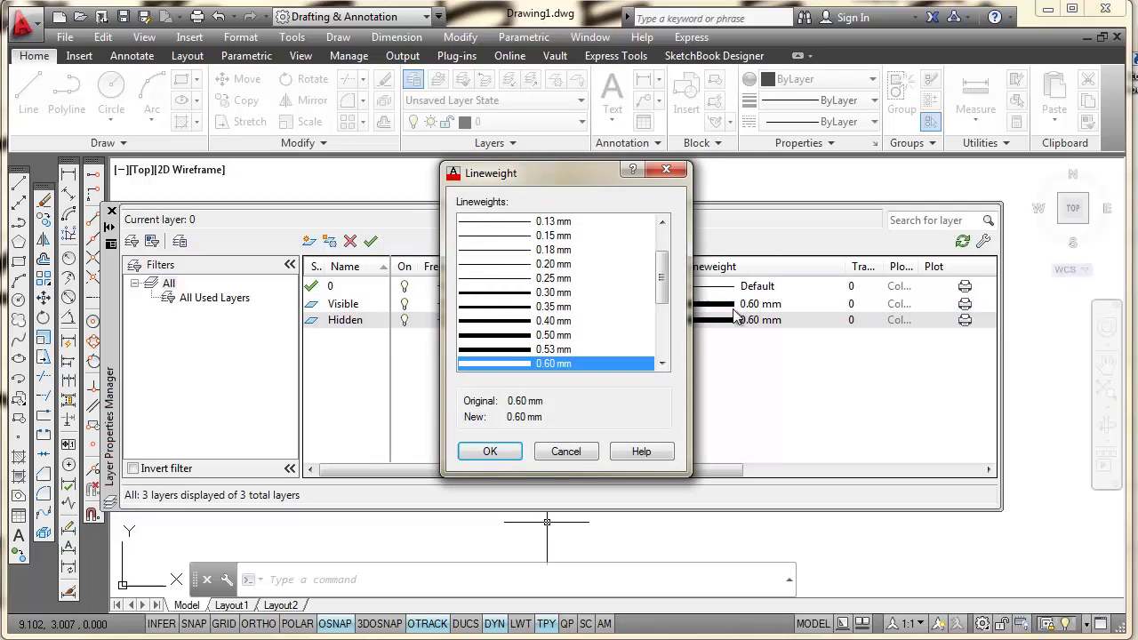
left_click_drag(662, 303, 668, 271)
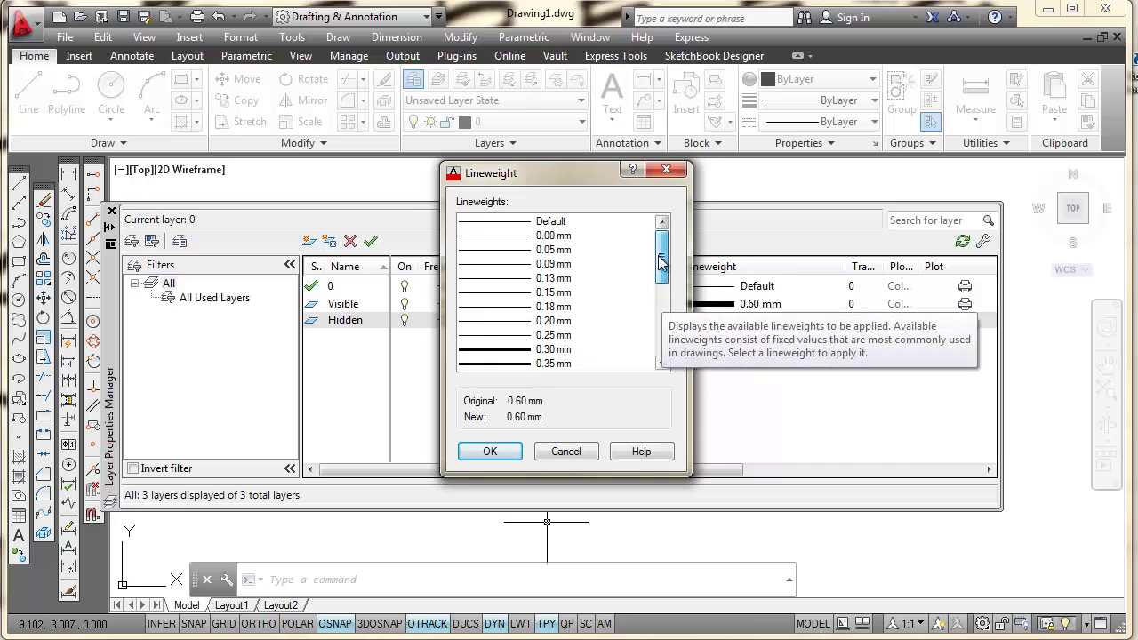
left_click(555, 222)
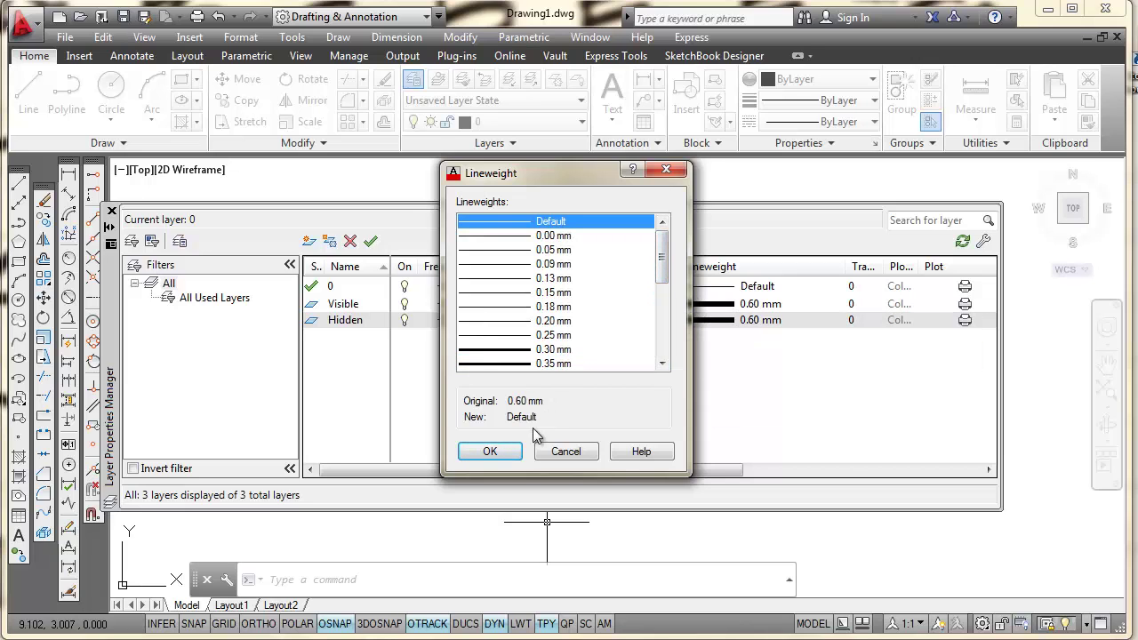
left_click(491, 451)
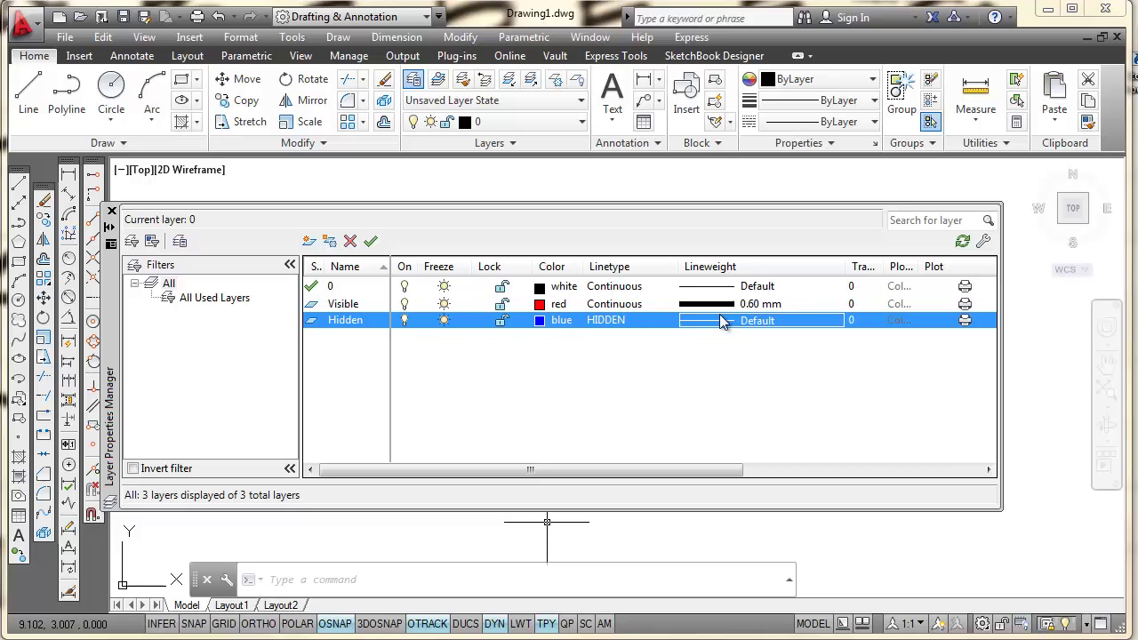
Create a new layer and name it Center.
left_click(309, 242)
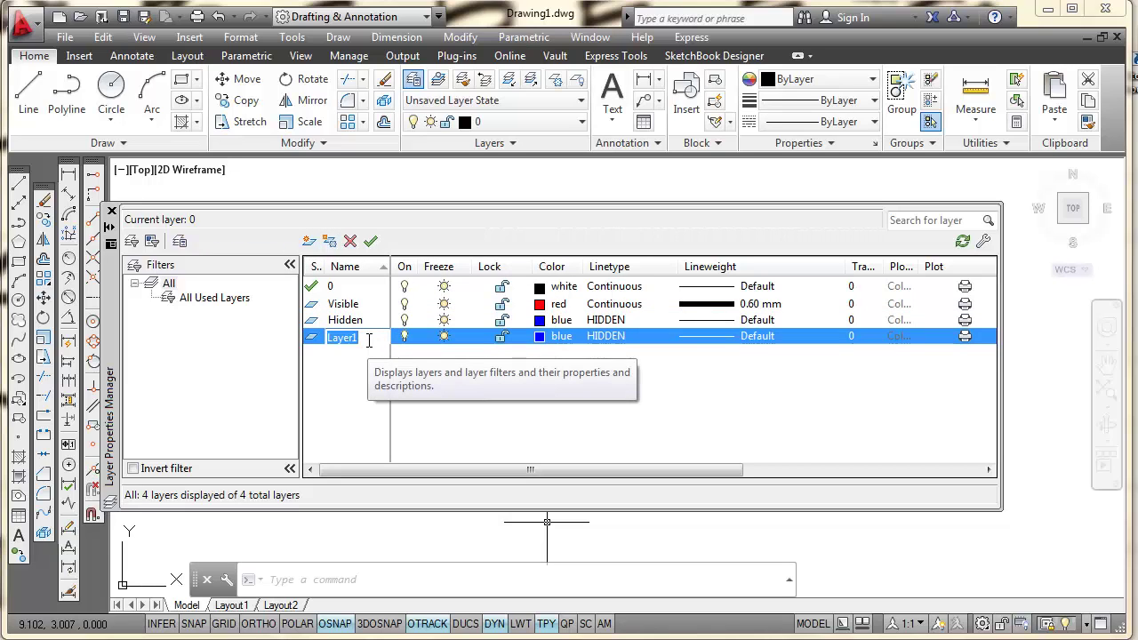
type("Center")
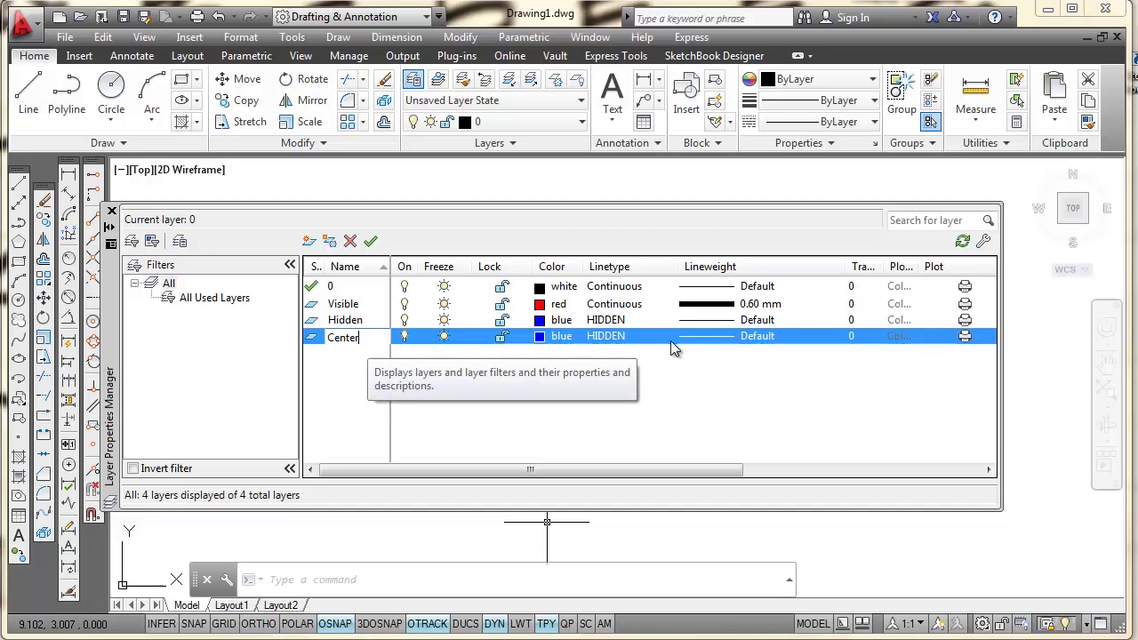
key("Return")
Set the Center layer's colour to green.
left_click(564, 335)
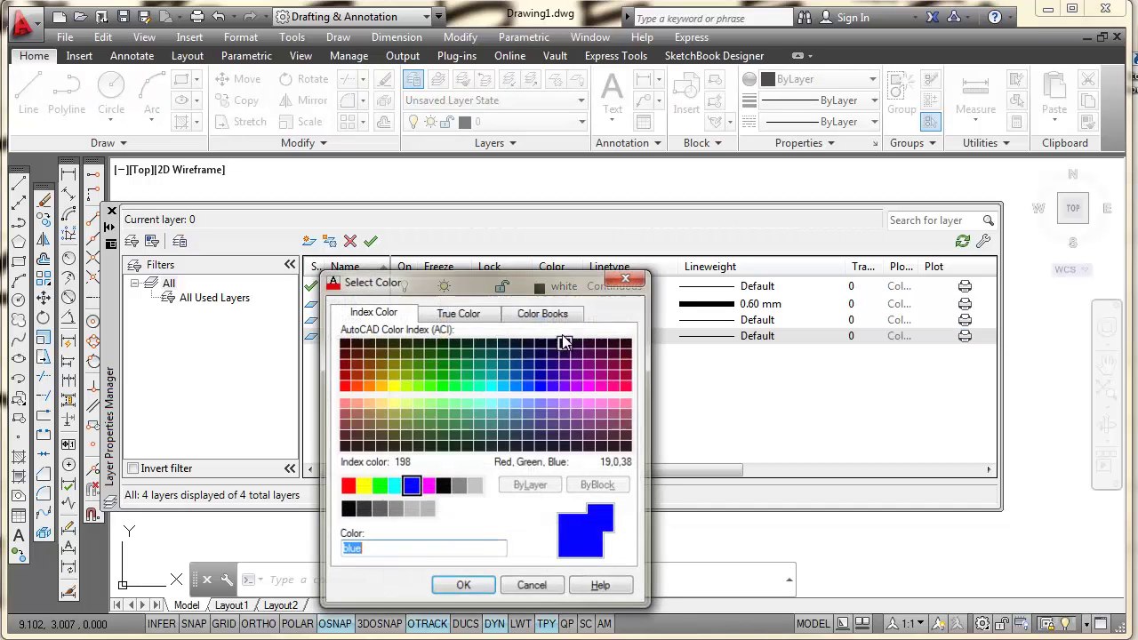
left_click(378, 485)
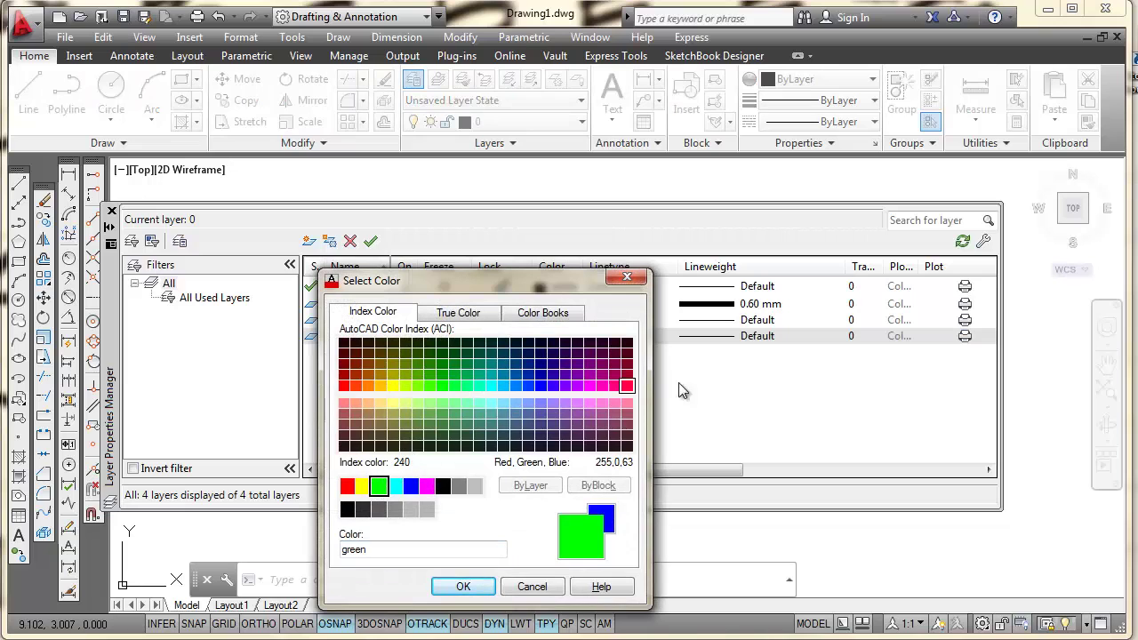
left_click(470, 589)
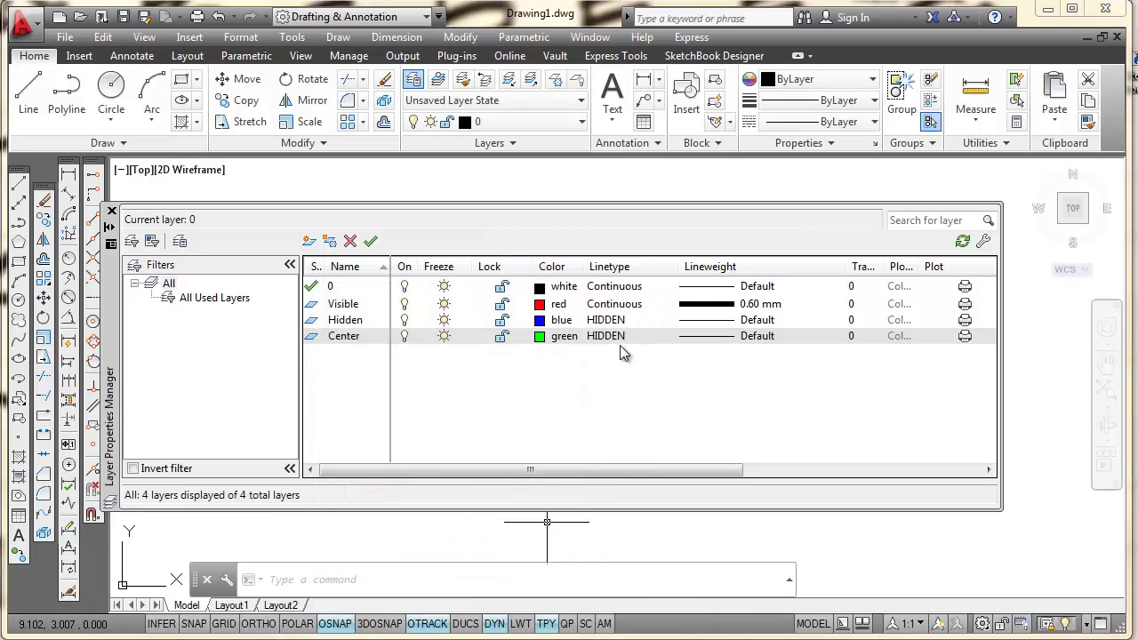
Load the CENTER linetype from acad.lin and assign it to the Center layer.
left_click(616, 338)
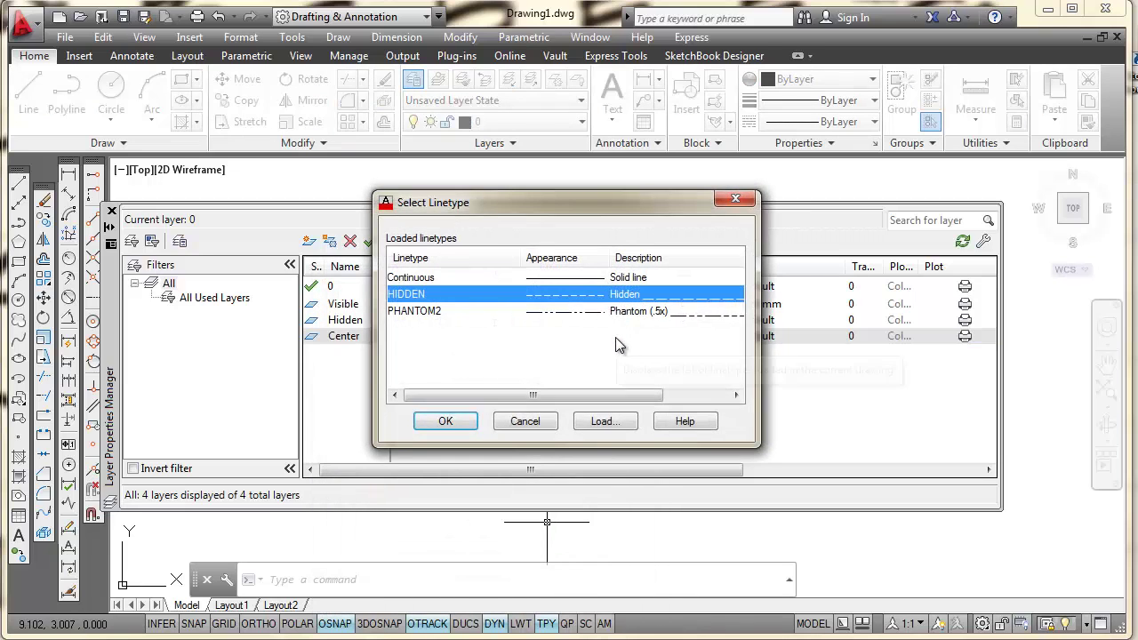
left_click(612, 423)
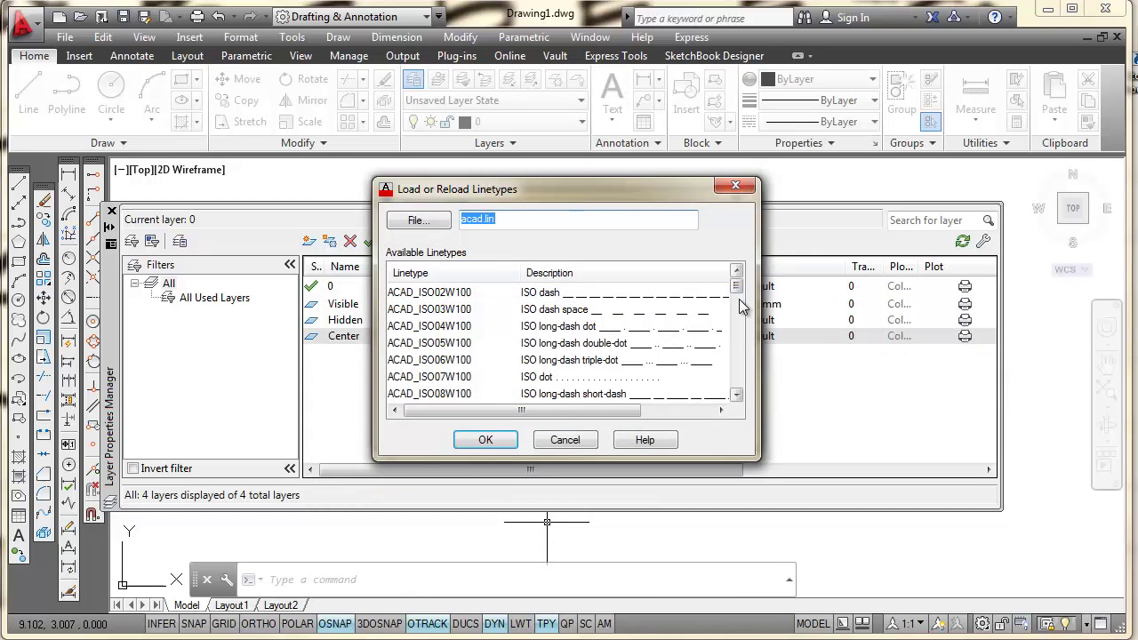
left_click_drag(737, 292, 737, 320)
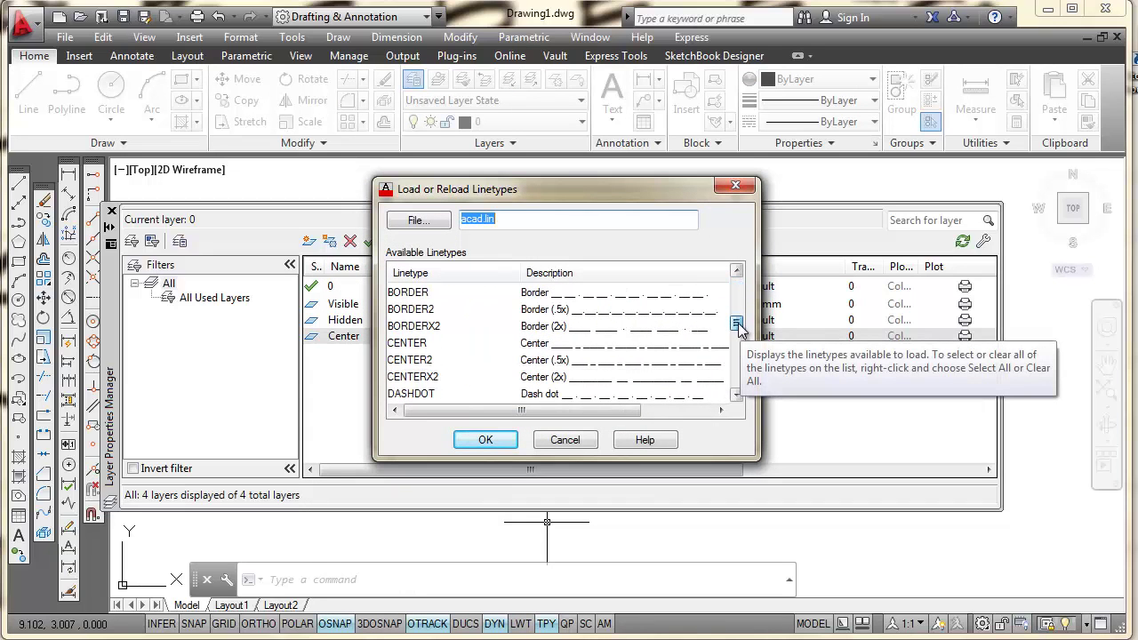
left_click(404, 344)
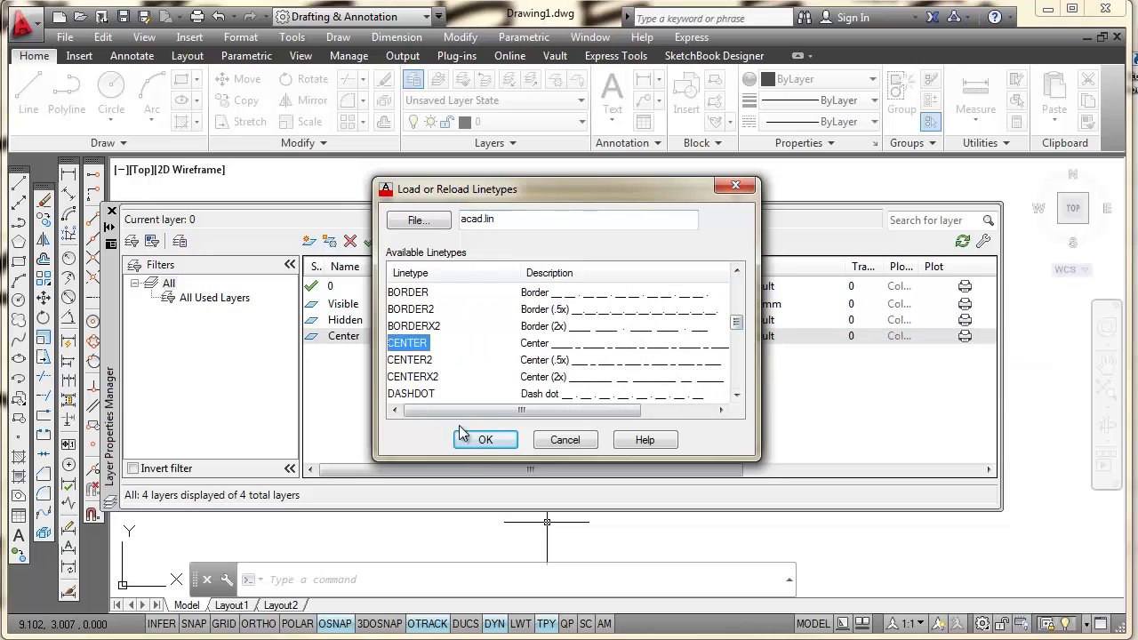
left_click(486, 439)
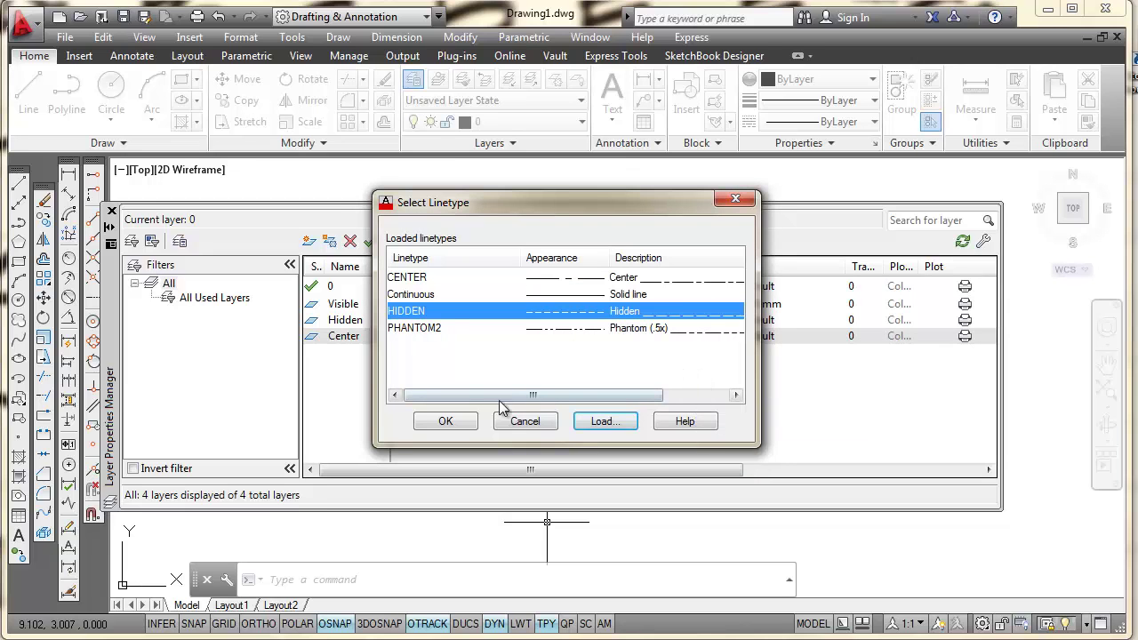
left_click(418, 279)
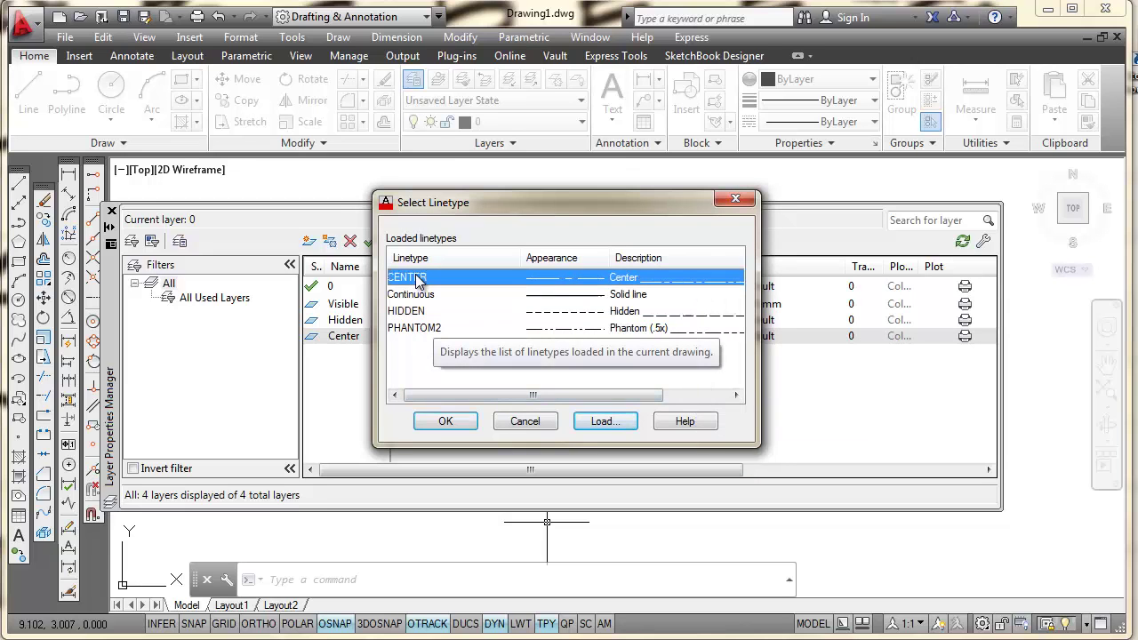
left_click(444, 422)
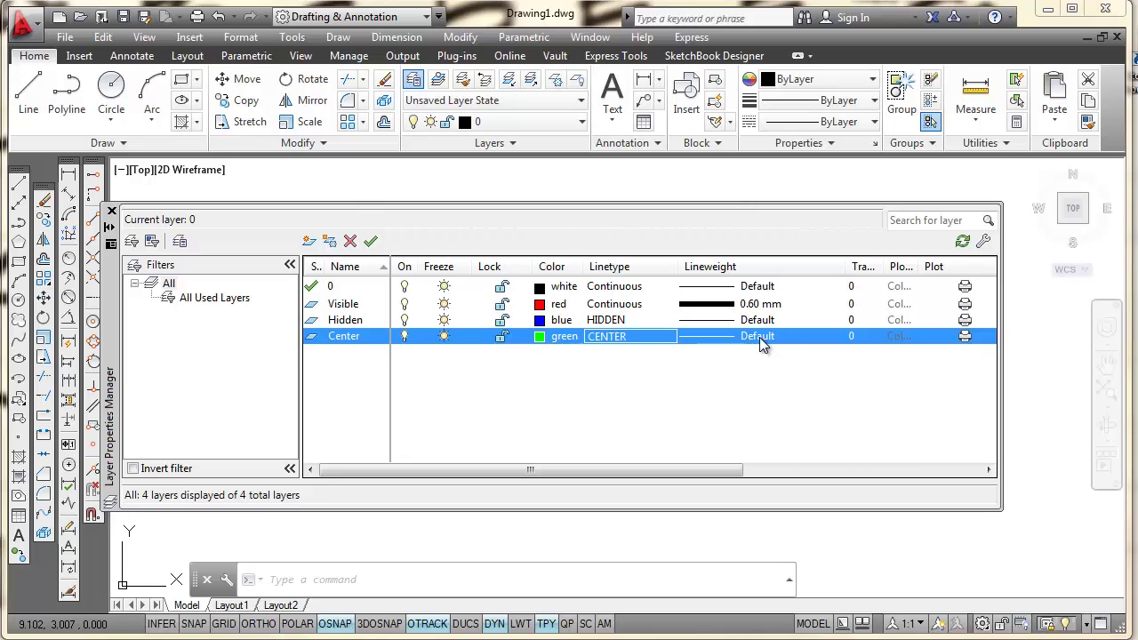
Create a new layer named Text and give it the solid Continuous linetype.
left_click(309, 242)
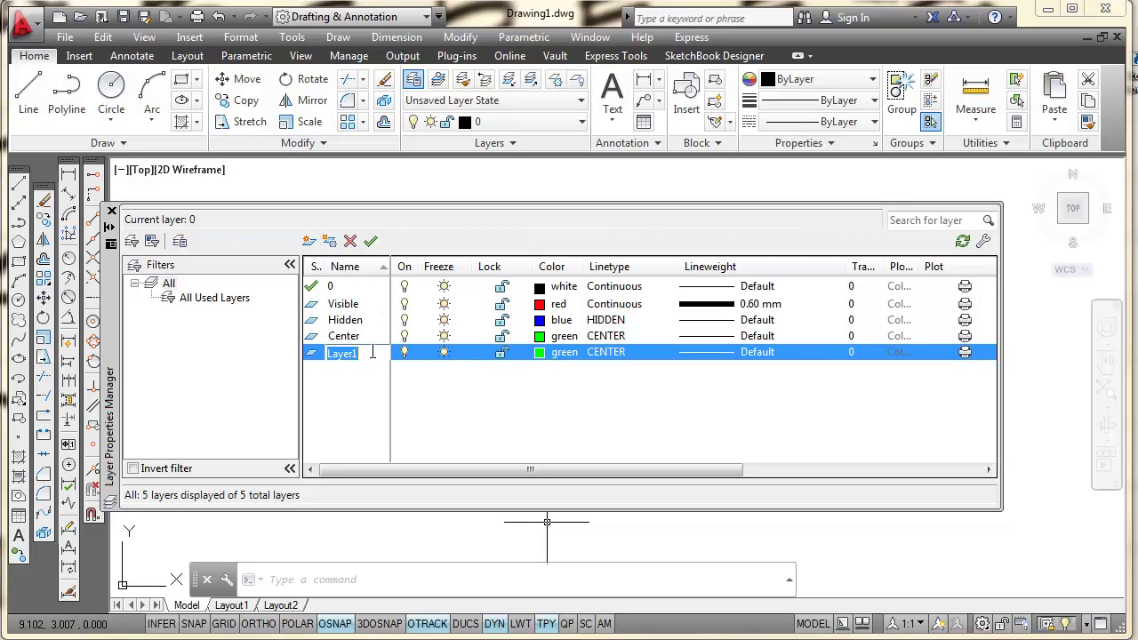
type("Text")
key("Return")
left_click(619, 360)
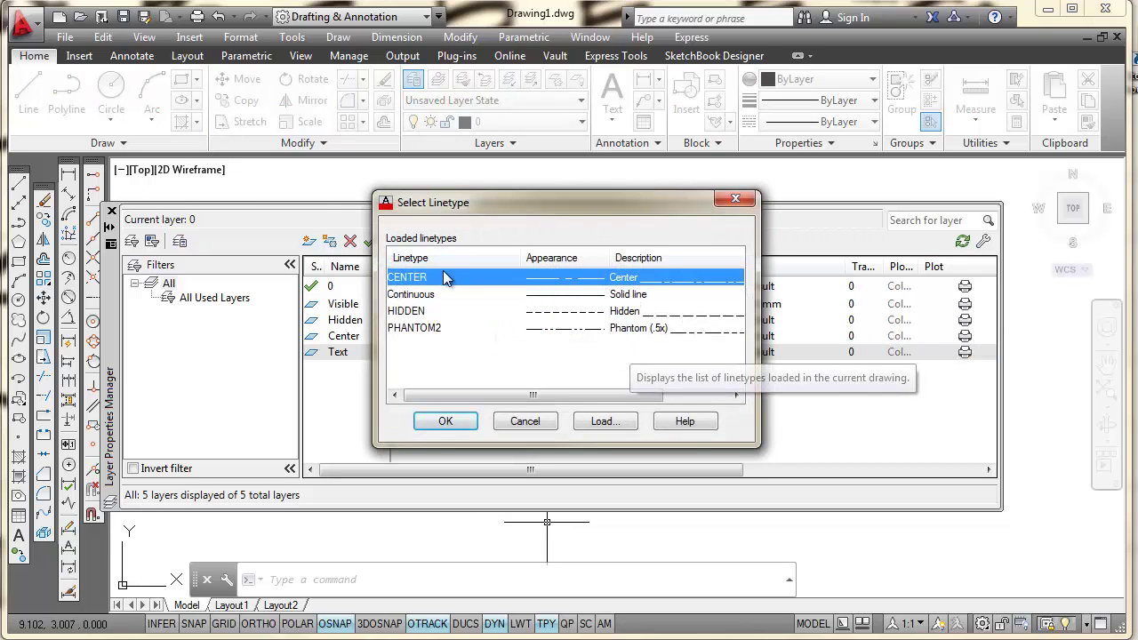
left_click(420, 295)
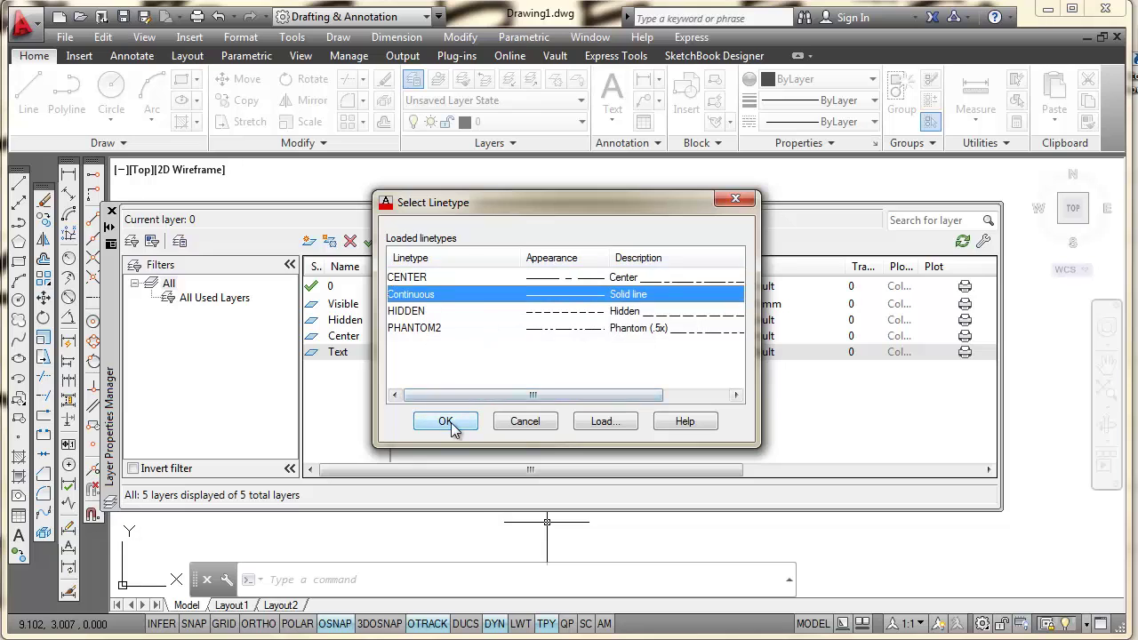
left_click(445, 421)
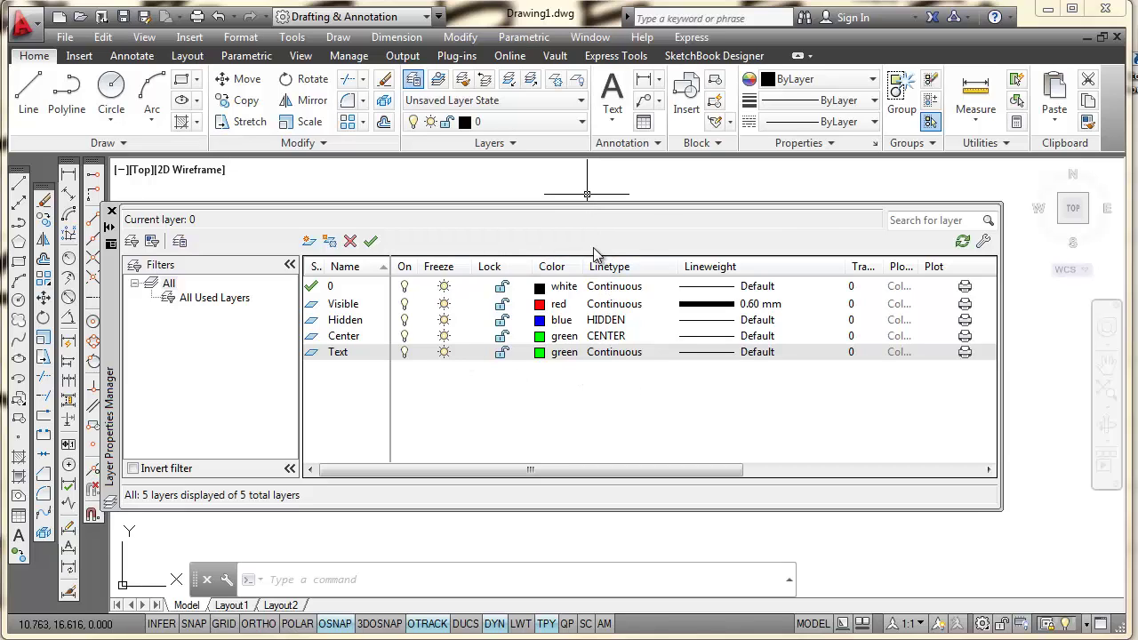
Close the layer settings and make Visible the current layer.
left_click(112, 213)
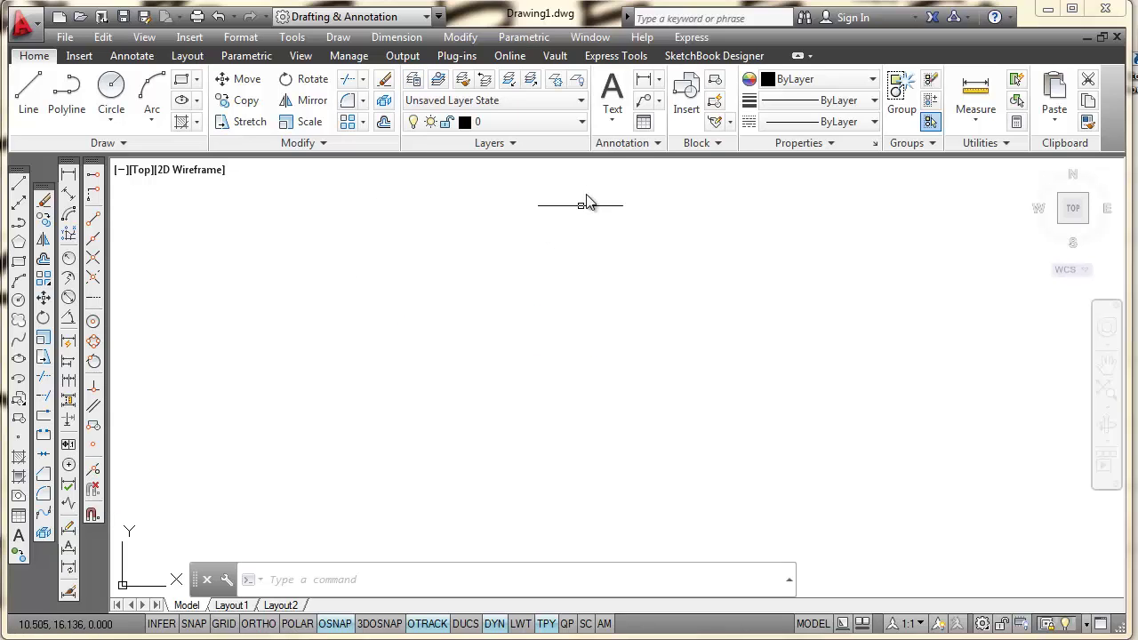
left_click(582, 122)
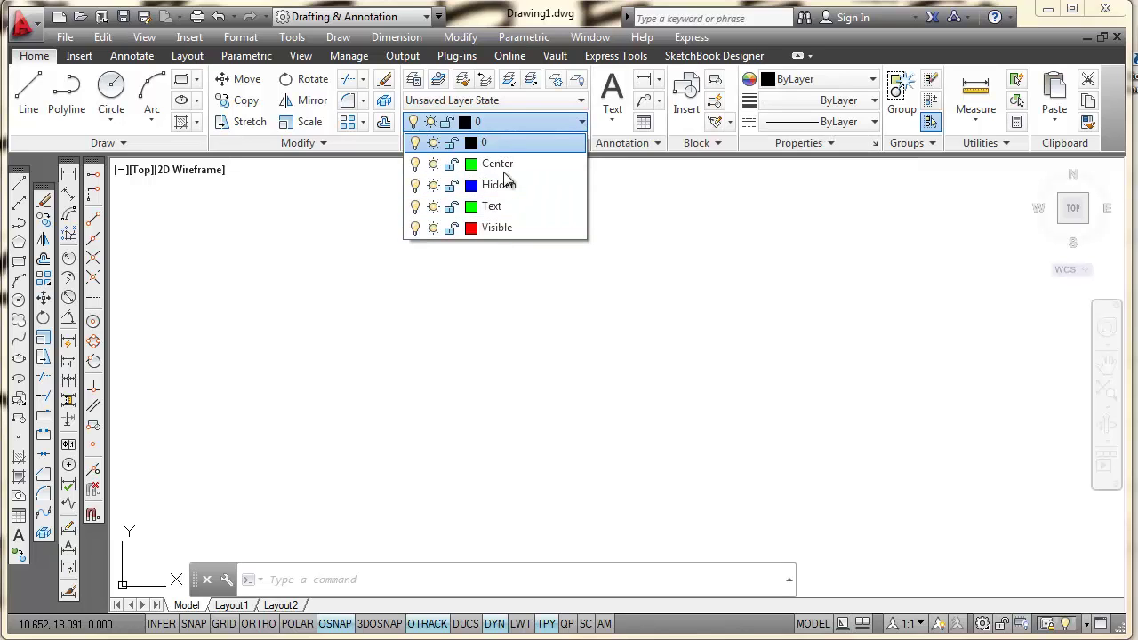
left_click(503, 228)
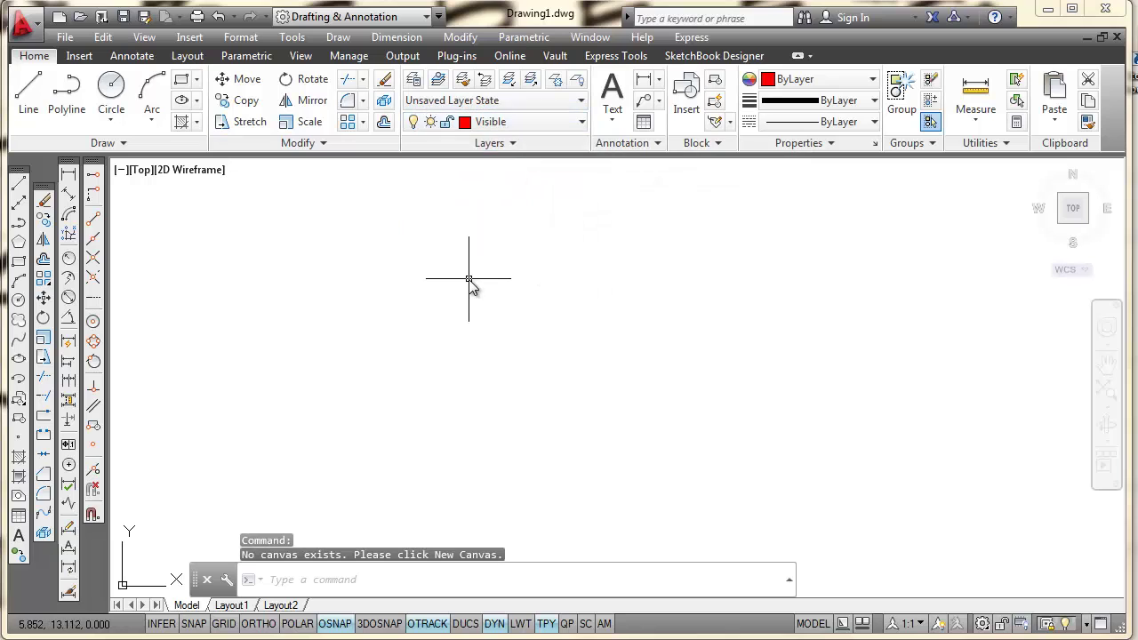
Draw a red zigzag of connected straight lines with LINE, then end the command.
left_click(40, 199)
left_click(282, 261)
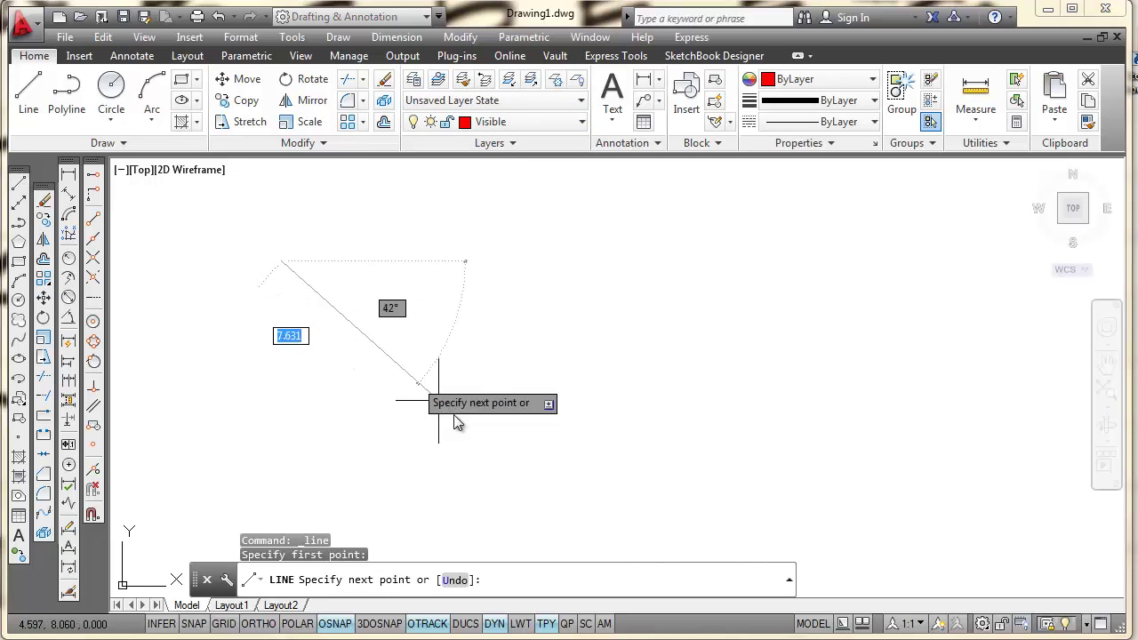
left_click(507, 457)
left_click(541, 245)
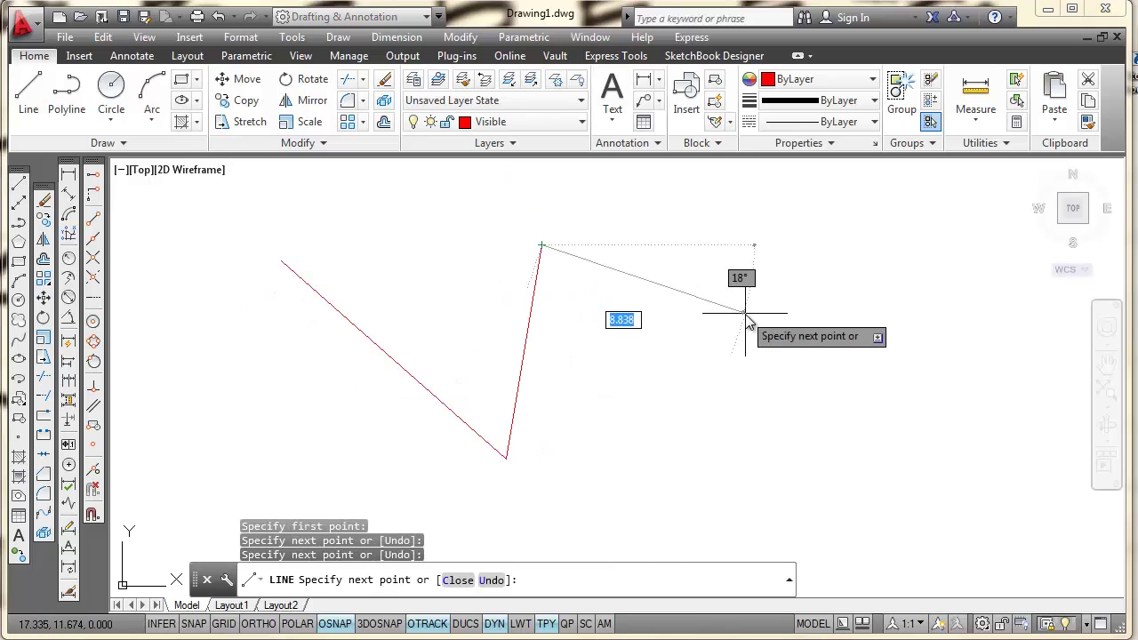
left_click(744, 313)
left_click(649, 421)
left_click(796, 433)
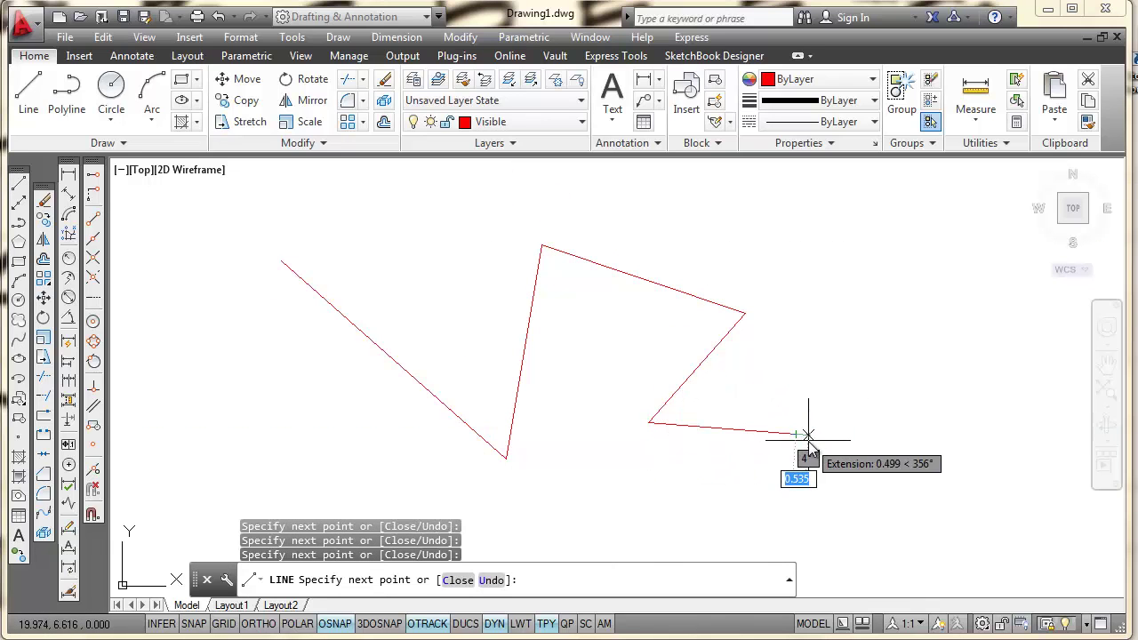
key("Escape")
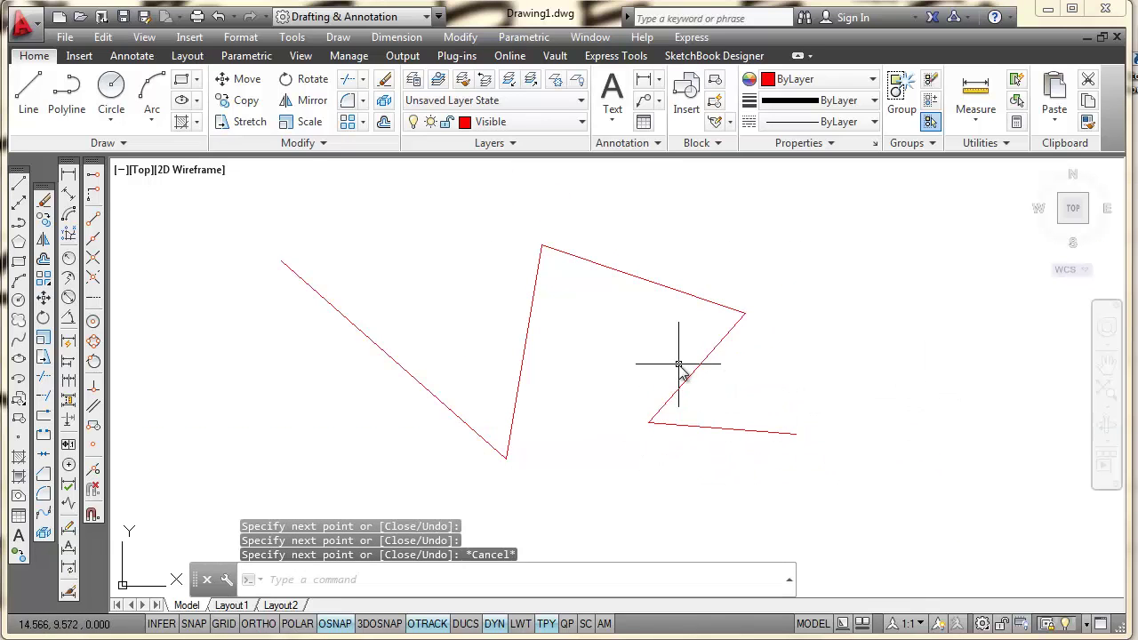
scroll(683, 367, "up", 4)
scroll(684, 367, "down", 4)
scroll(684, 367, "up", 3)
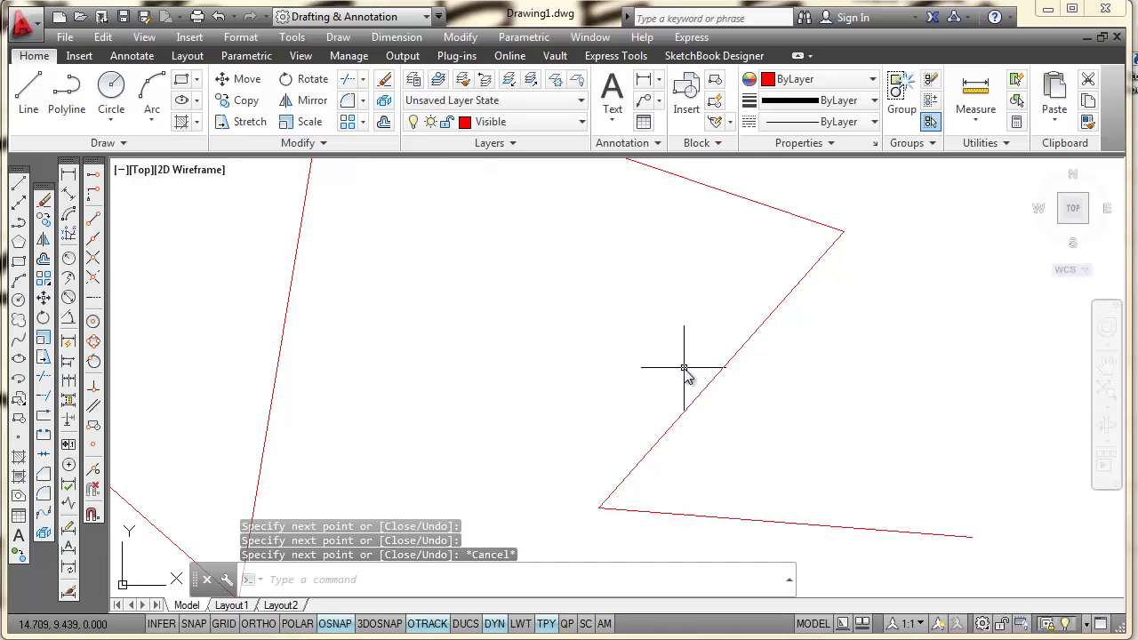
scroll(683, 367, "down", 5)
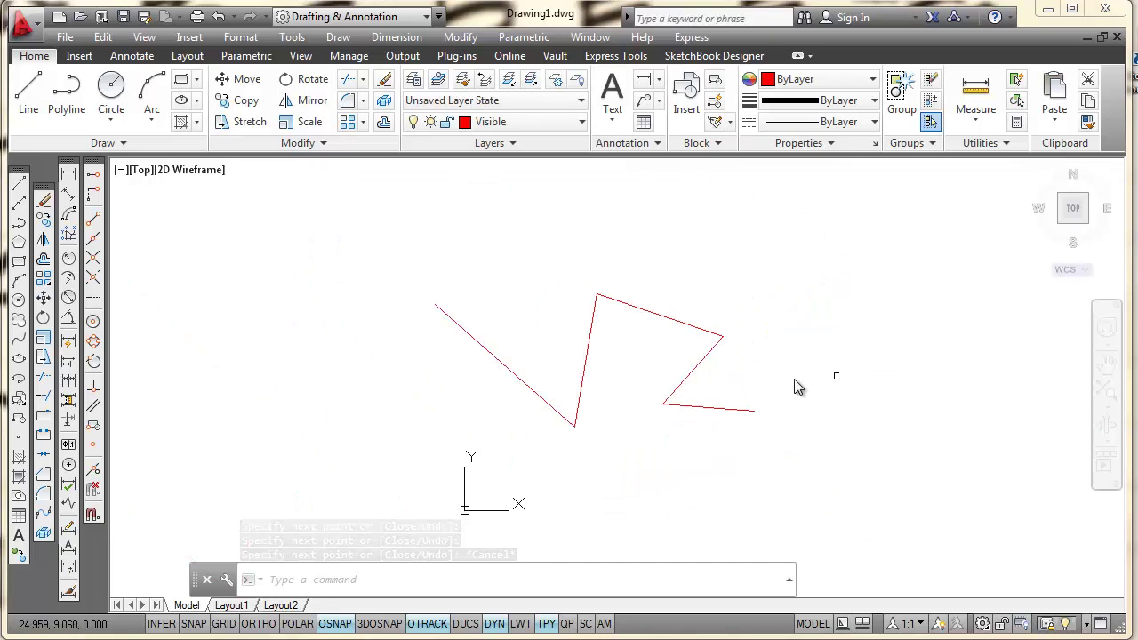
scroll(737, 373, "up", 2)
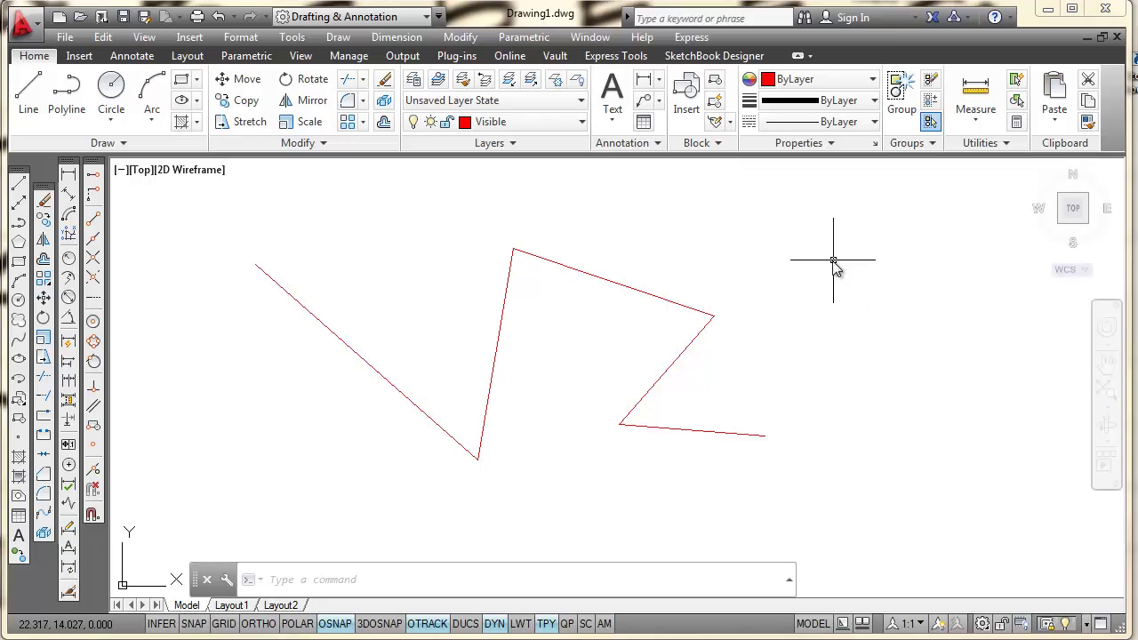
Make Hidden current and draw a five-segment chain of blue dashed lines.
left_click(581, 123)
left_click(492, 185)
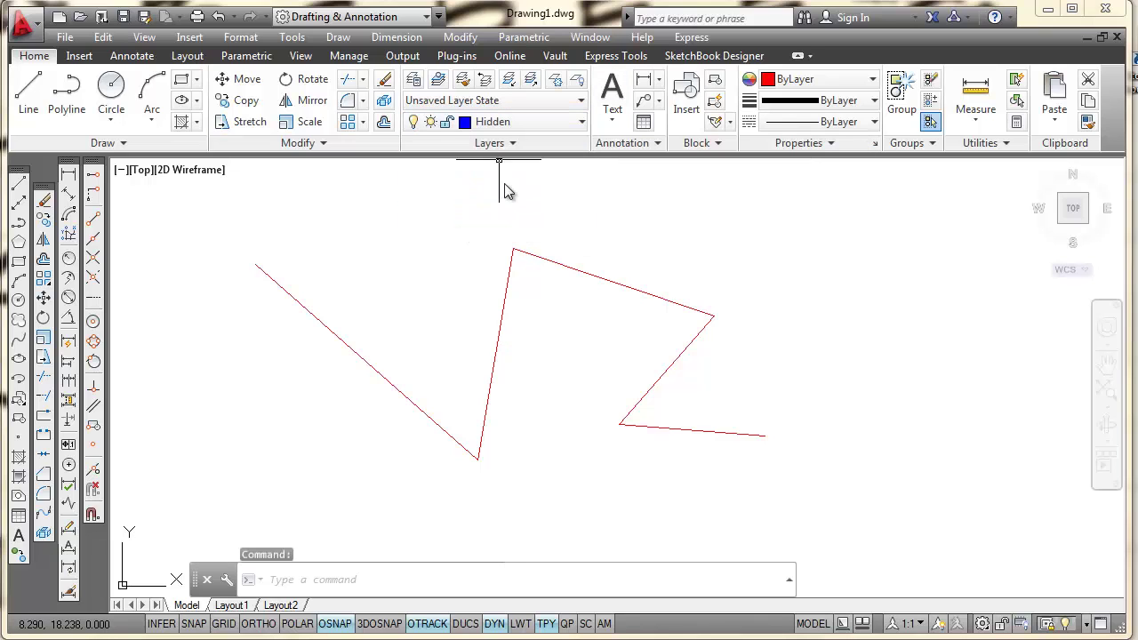
left_click(17, 183)
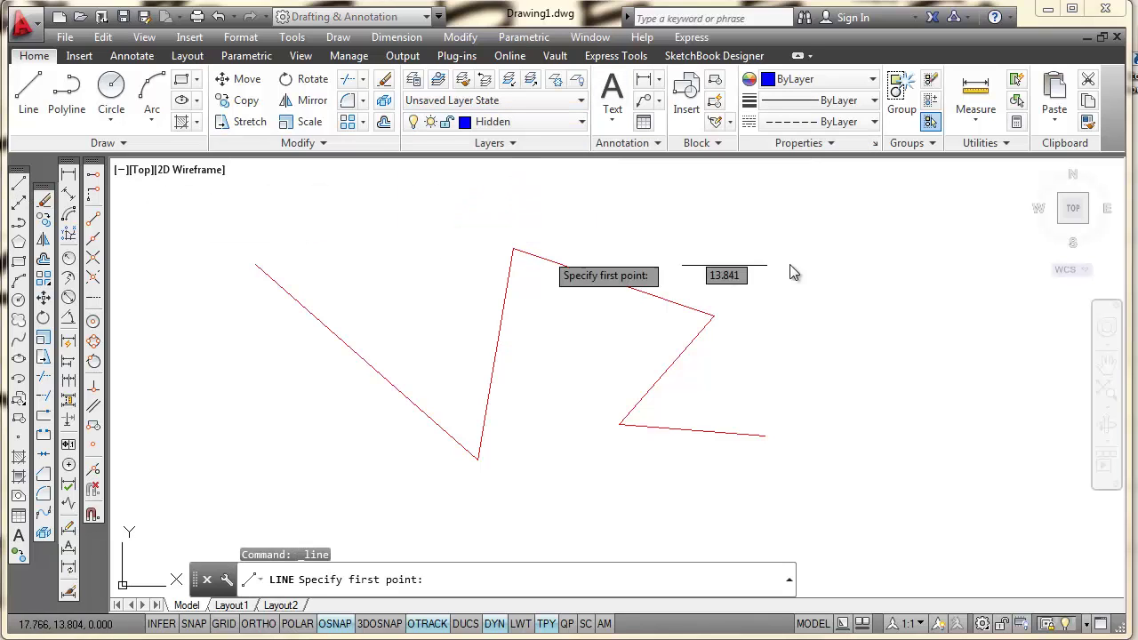
left_click(795, 210)
left_click(340, 265)
left_click(253, 406)
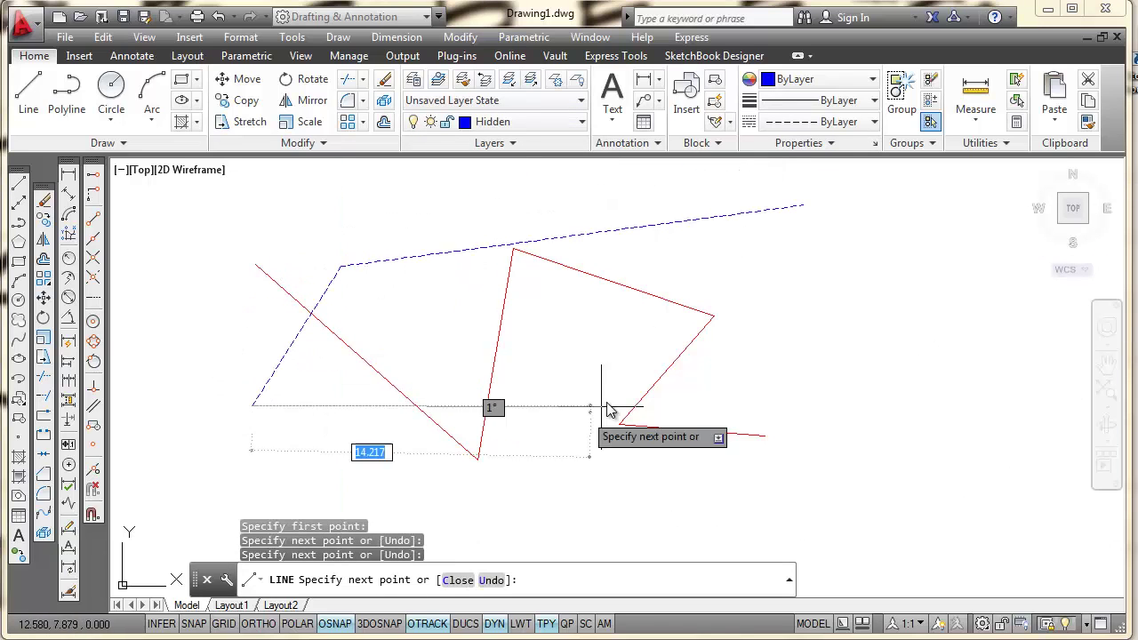
left_click(620, 390)
left_click(775, 280)
left_click(879, 370)
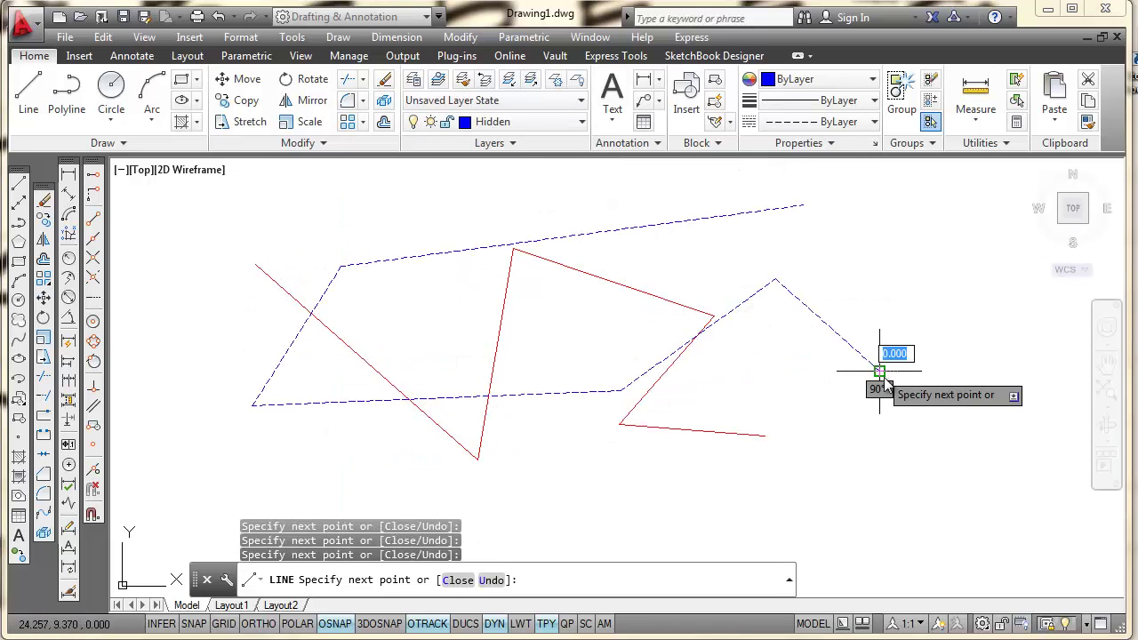
key("Escape")
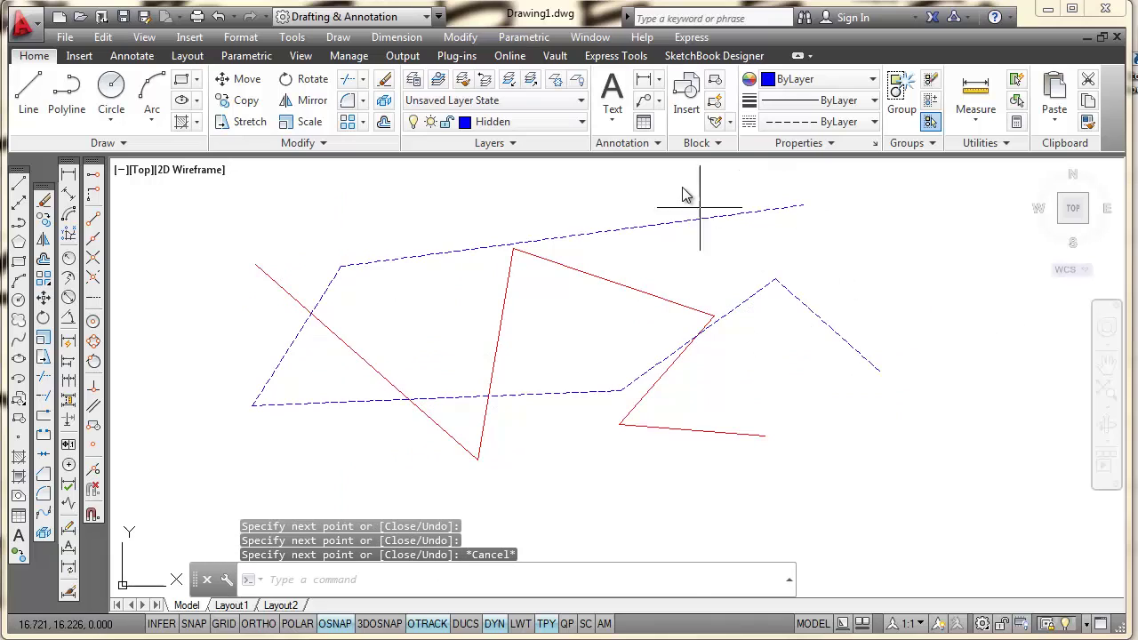
scroll(684, 206, "up", 4)
scroll(698, 278, "down", 4)
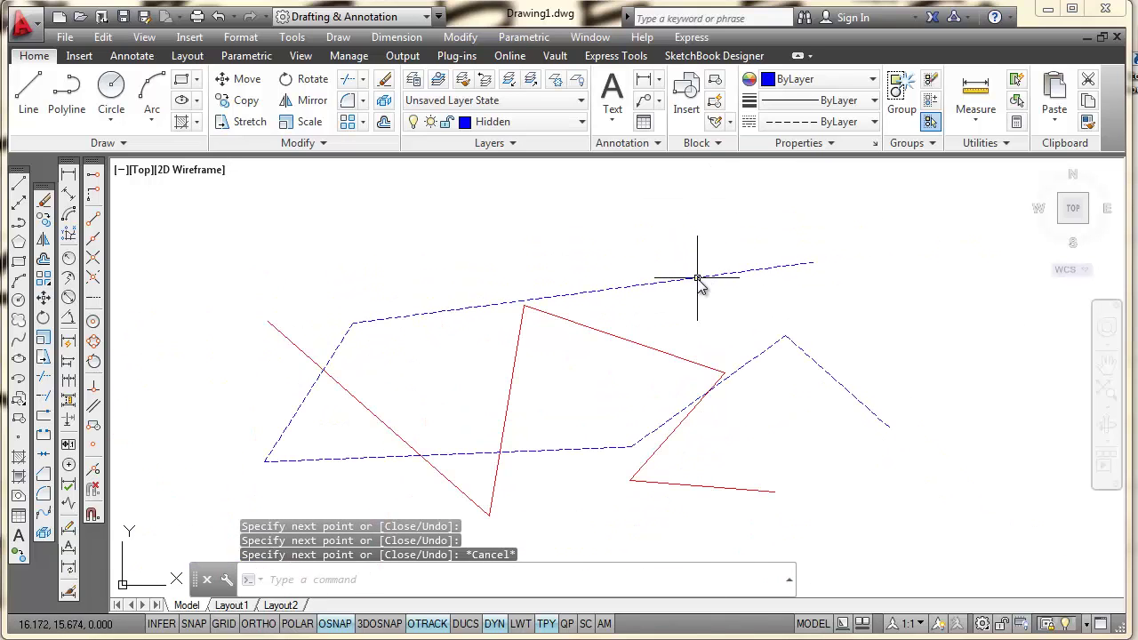
middle_click_drag(737, 356, 734, 314)
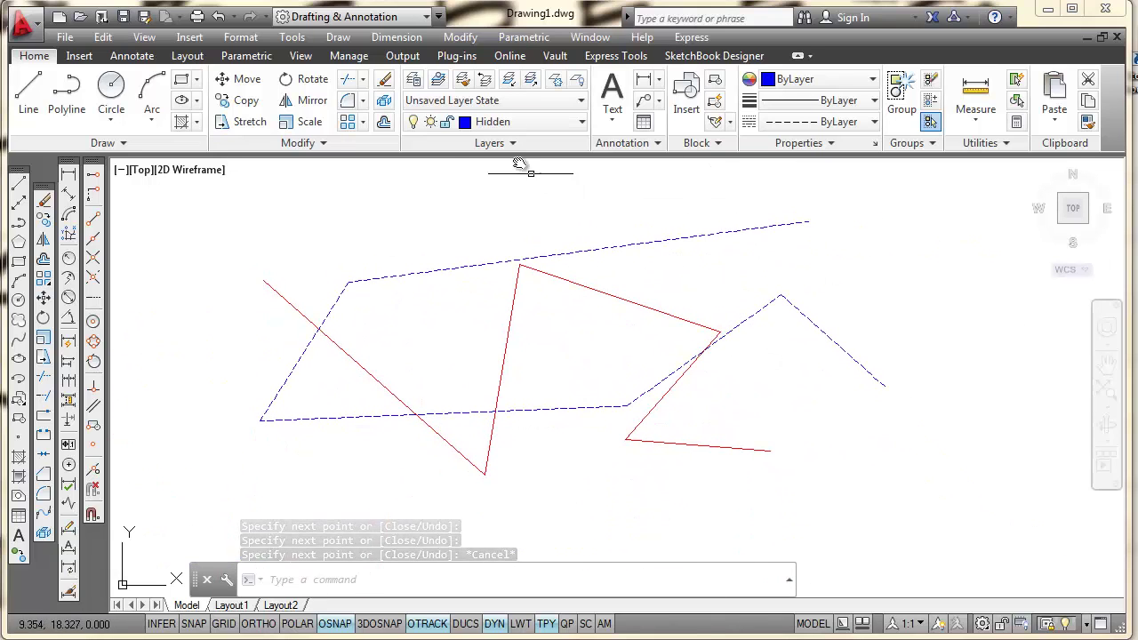
Make Center current and draw a three-segment chain of green center lines.
left_click(583, 121)
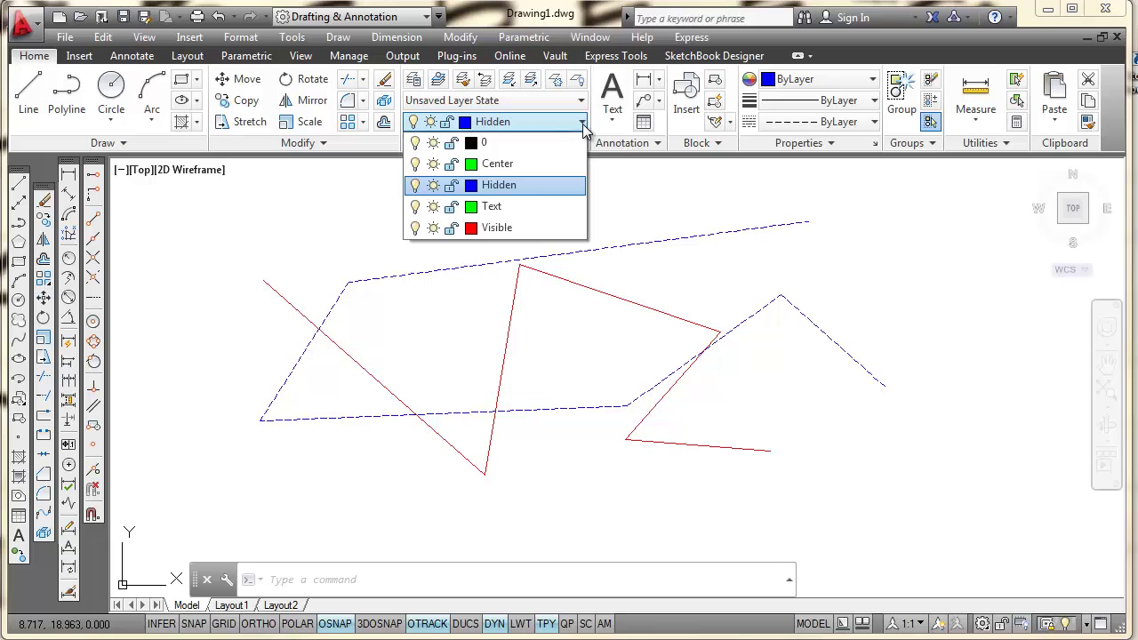
left_click(503, 167)
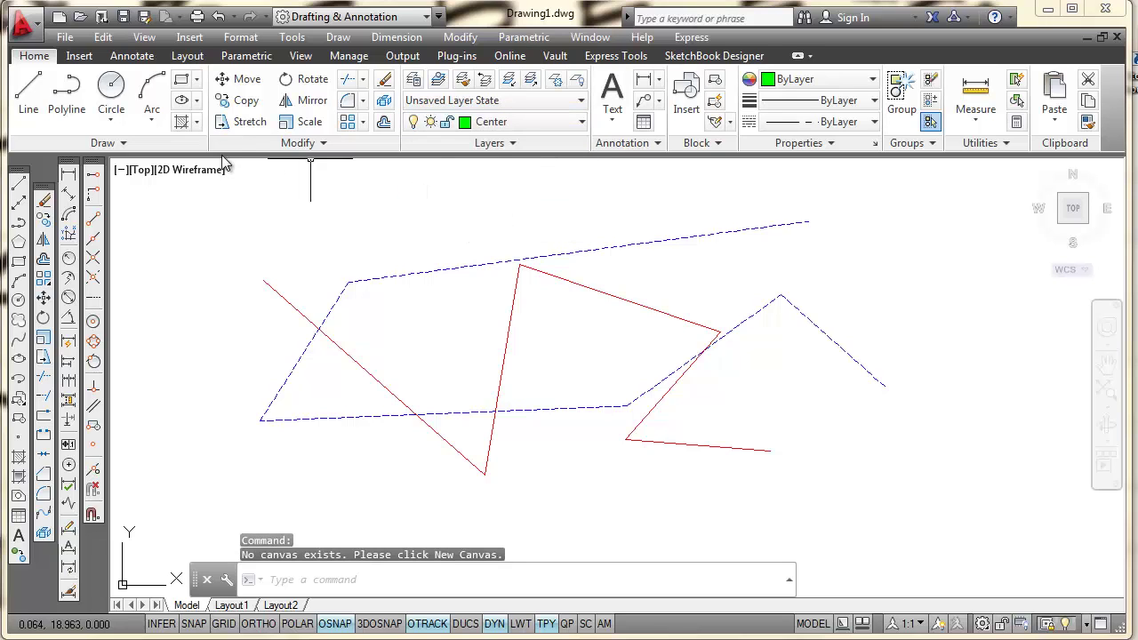
left_click(18, 184)
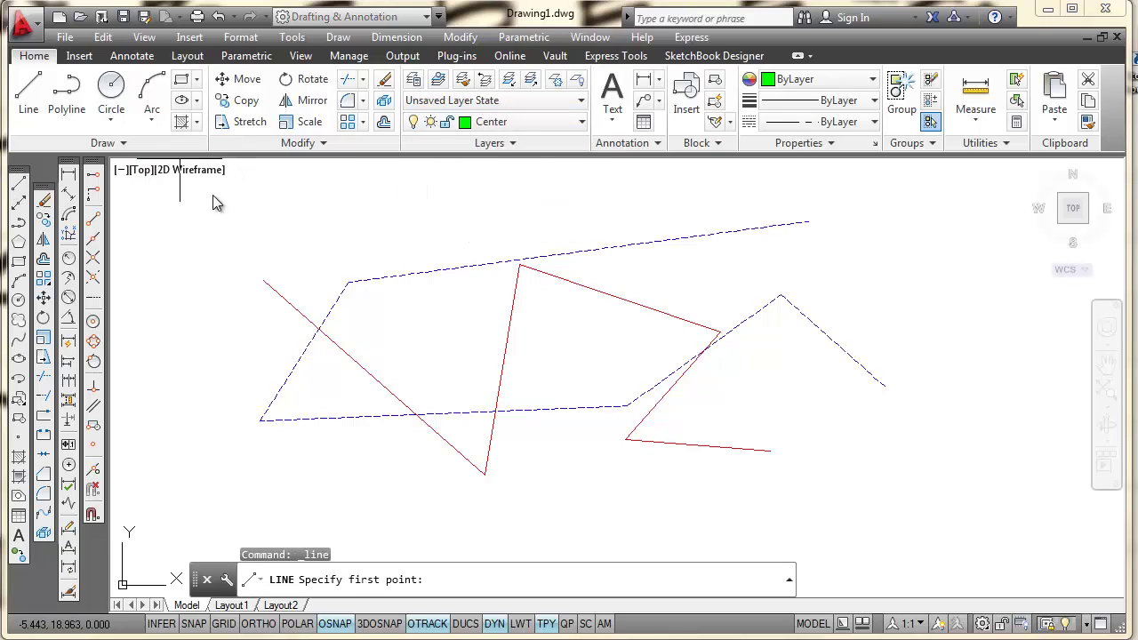
left_click(410, 209)
left_click(406, 516)
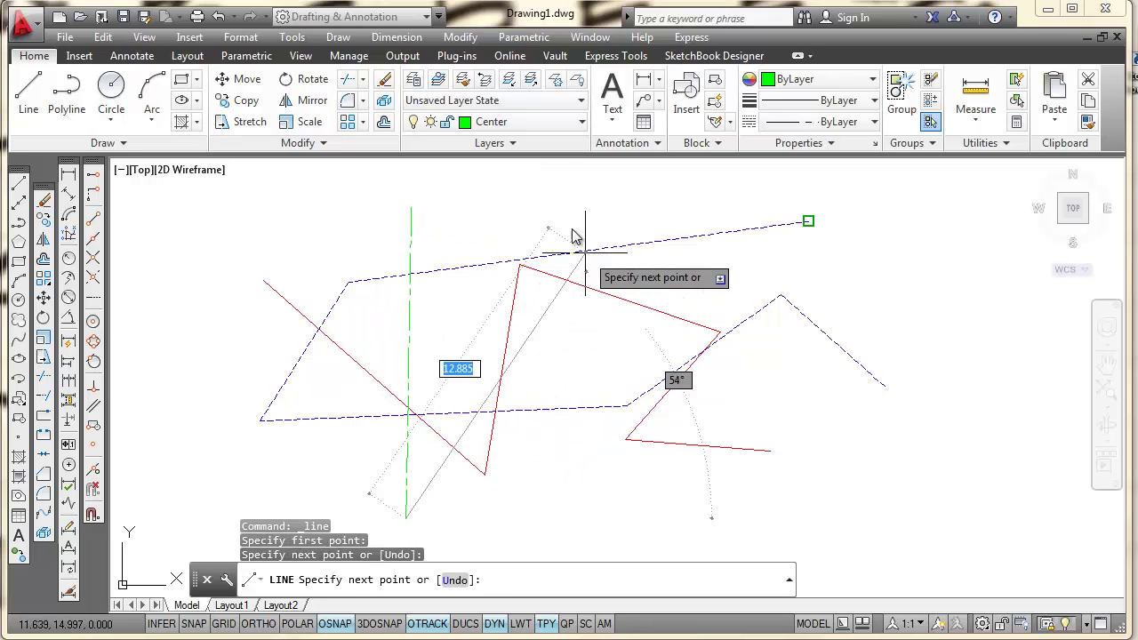
left_click(567, 202)
left_click(893, 277)
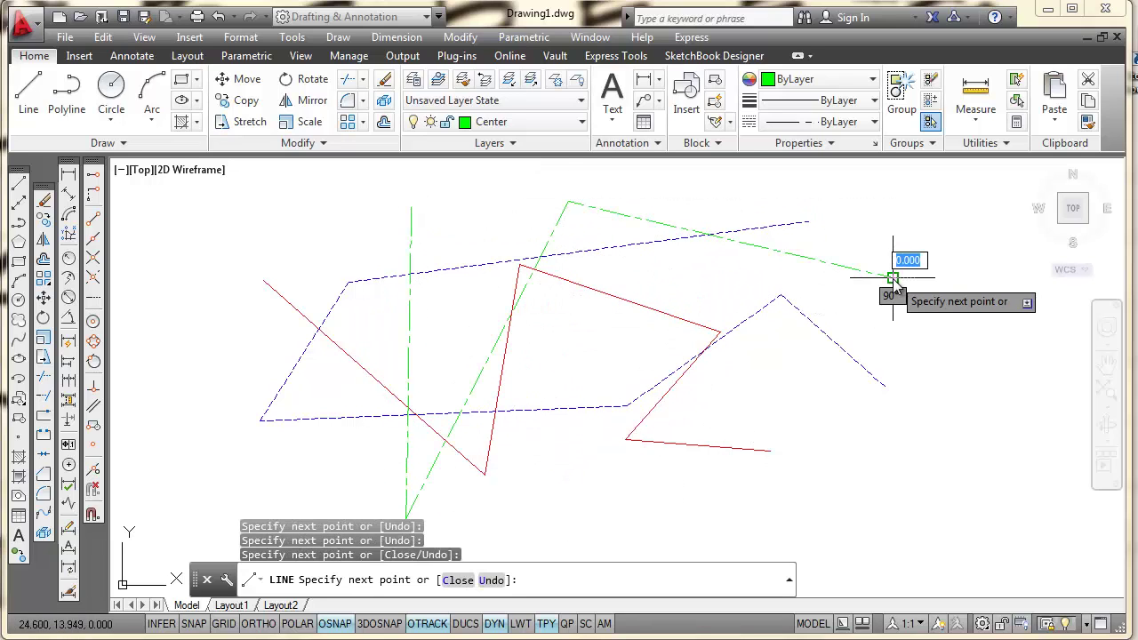
key("Escape")
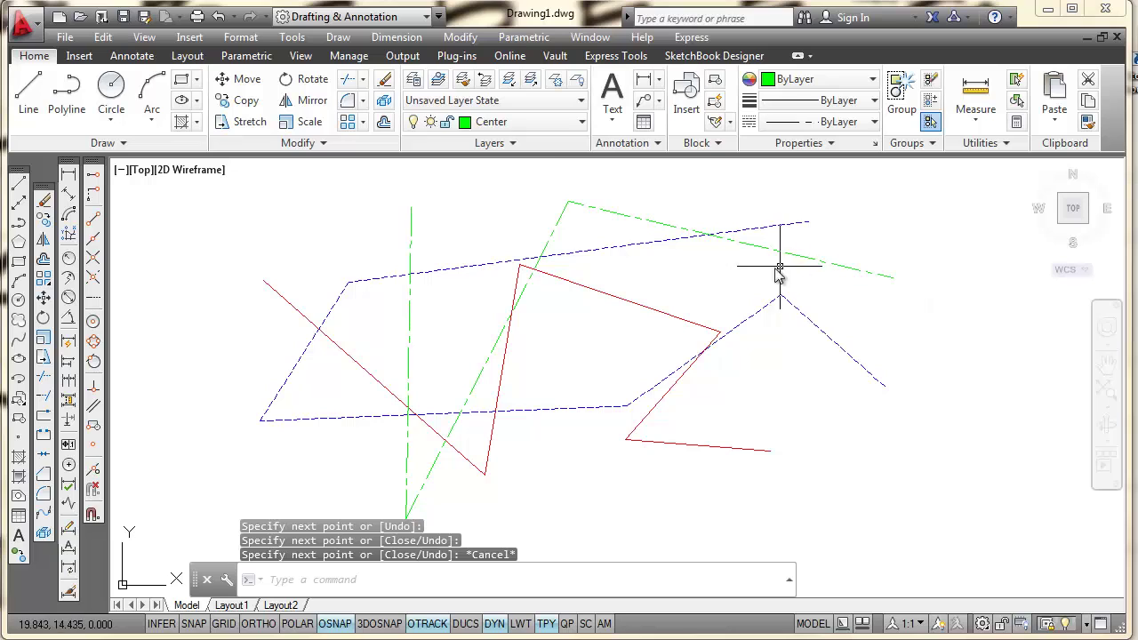
Keep Center current, turn off polar tracking, and show lineweights so the 0.60 mm red zigzag appears thick.
left_click(584, 121)
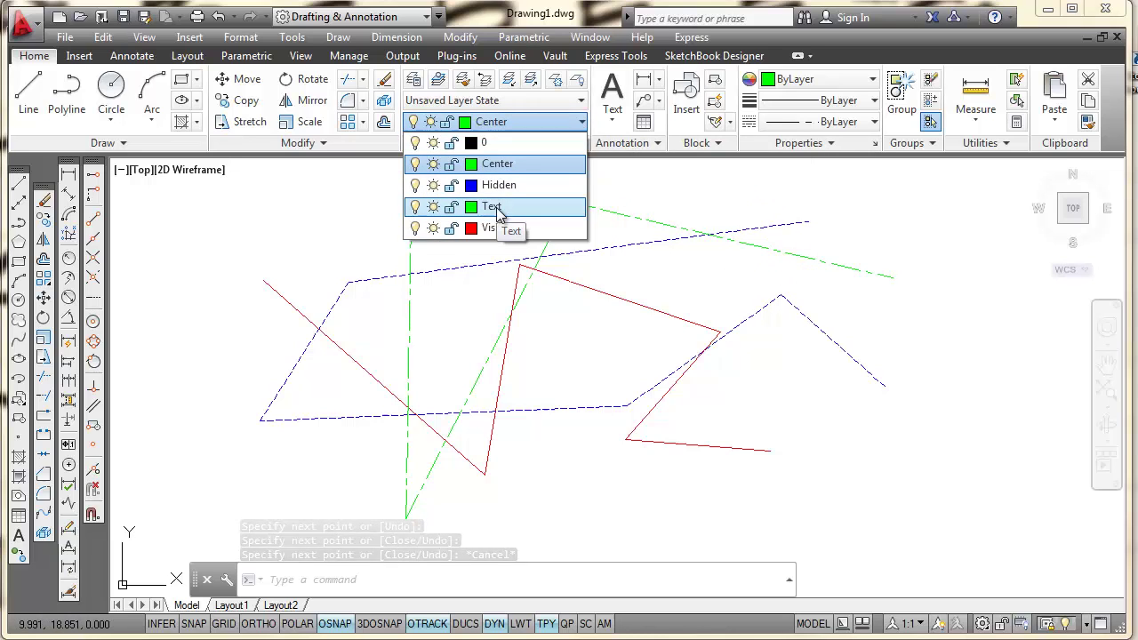
left_click(859, 246)
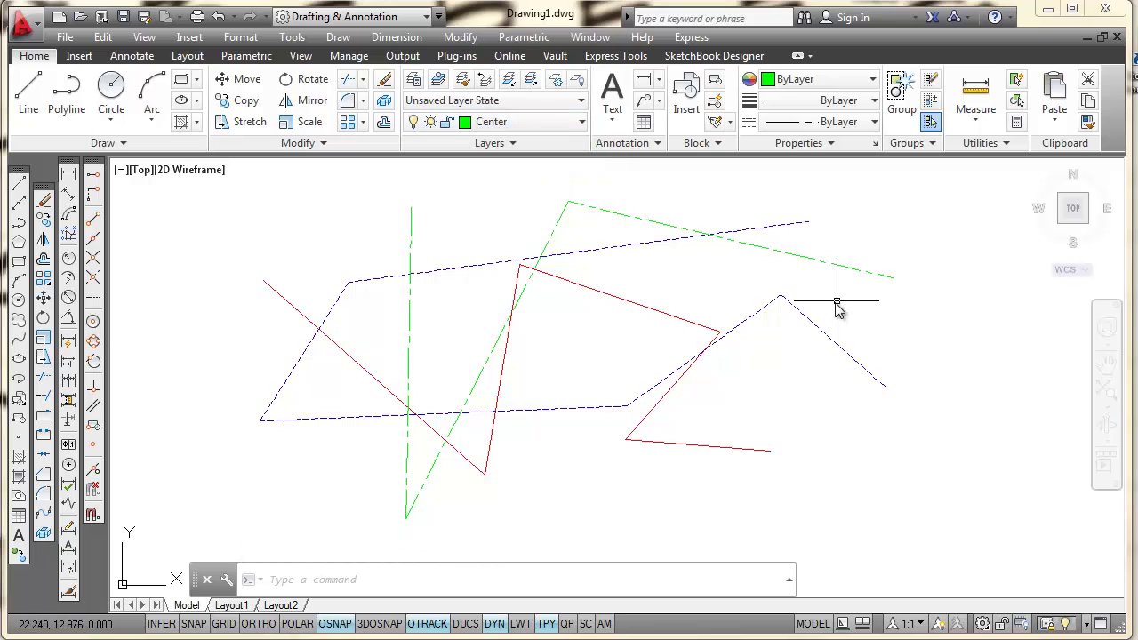
left_click(291, 627)
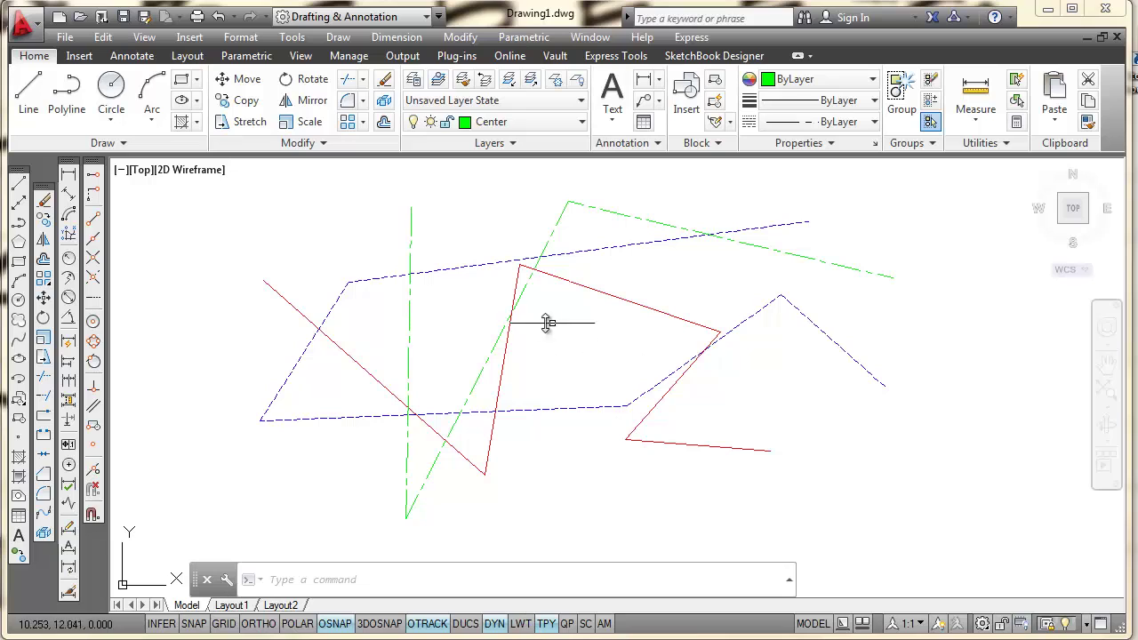
left_click(521, 624)
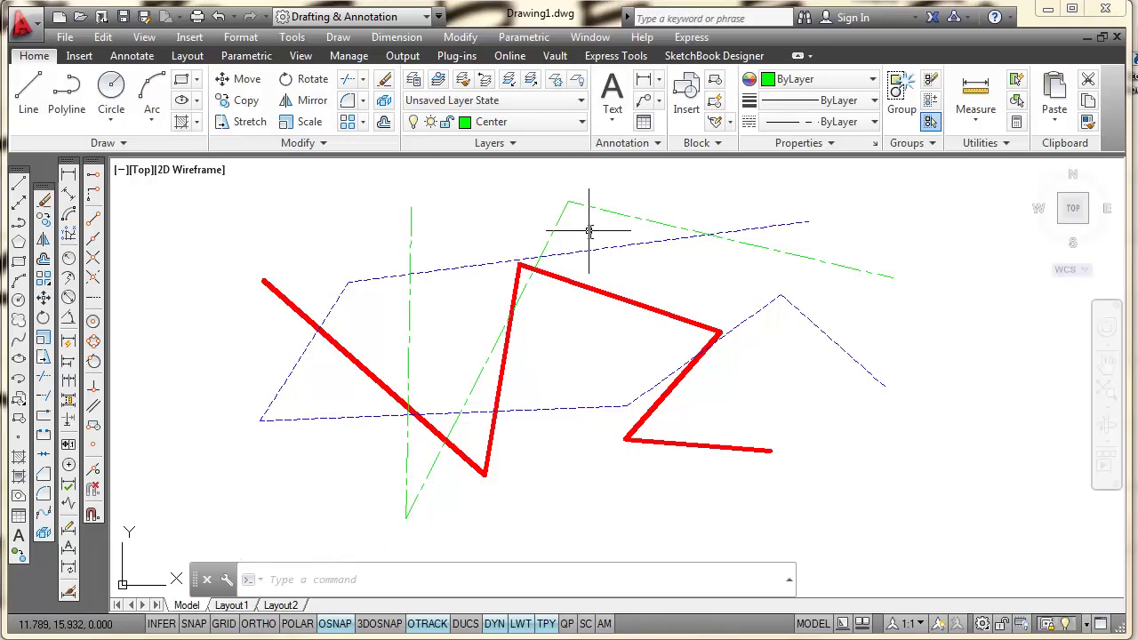
left_click(413, 80)
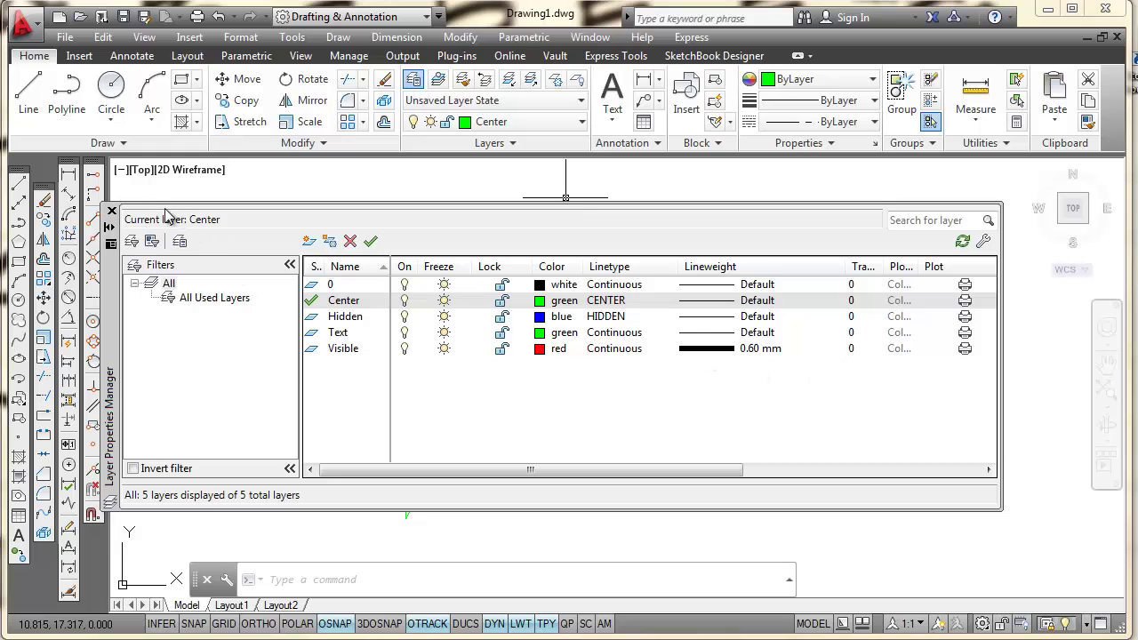
left_click(111, 212)
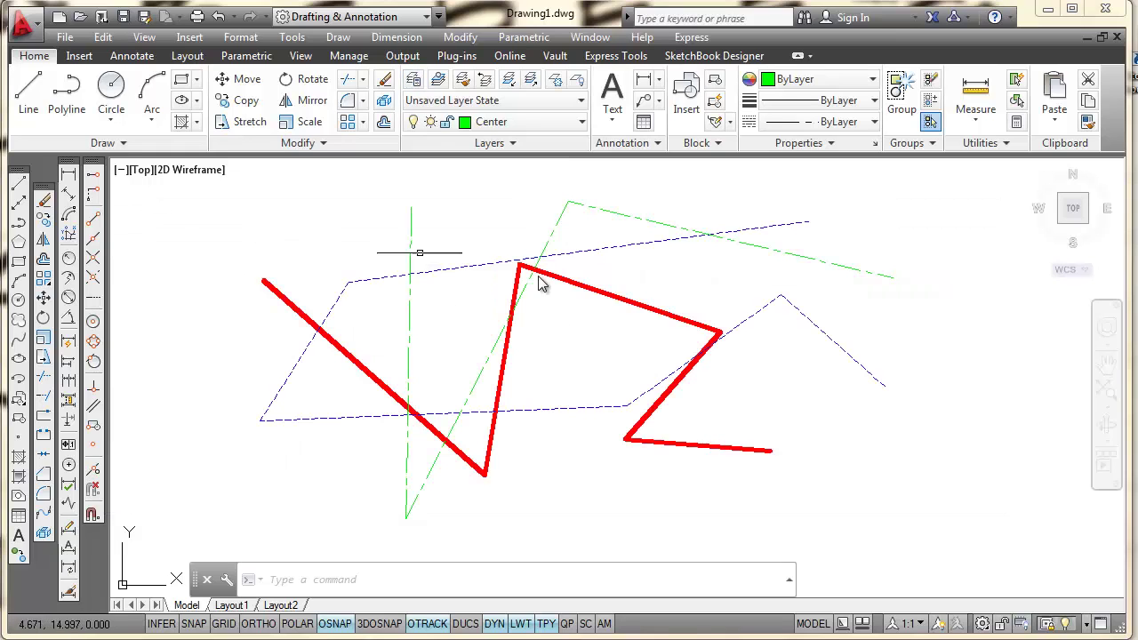